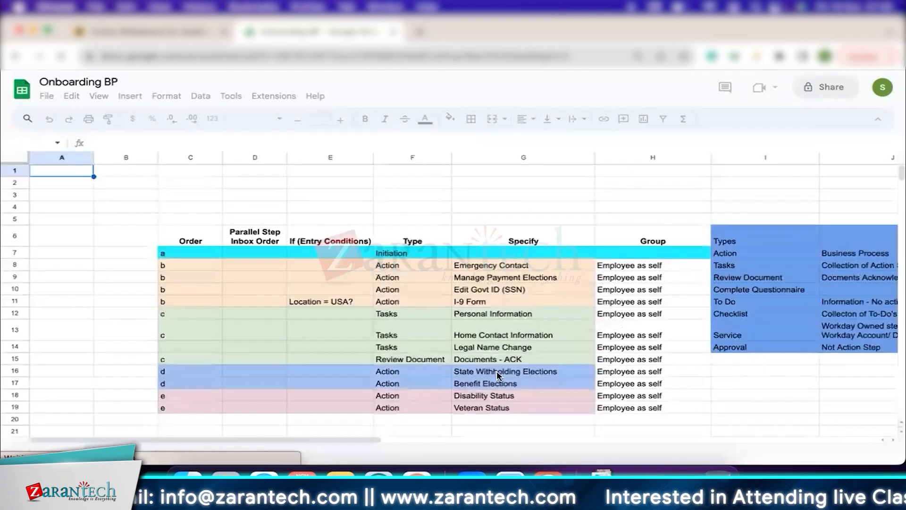
Enter "SOUTH AFRICA Policy Agreement" in cell G20, directly below Veteran Status in the Specify column.
scroll(501, 340, "down", 3)
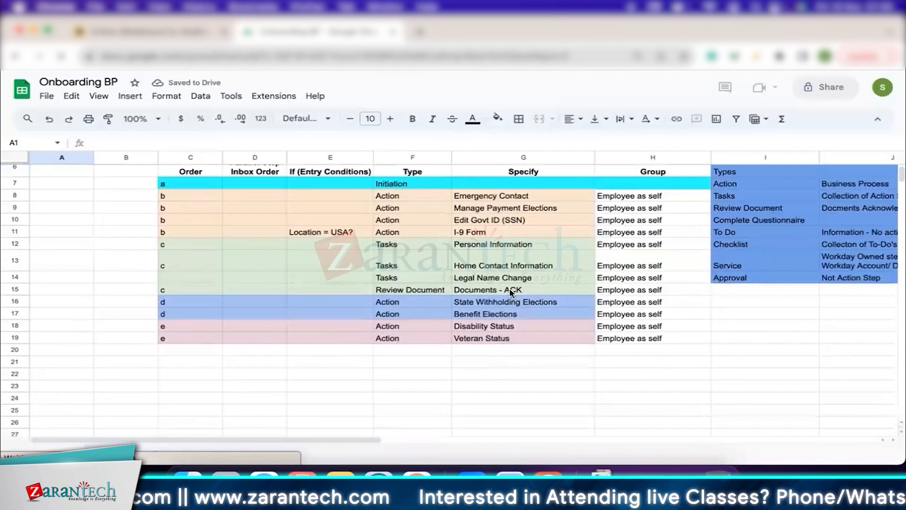
left_click(506, 352)
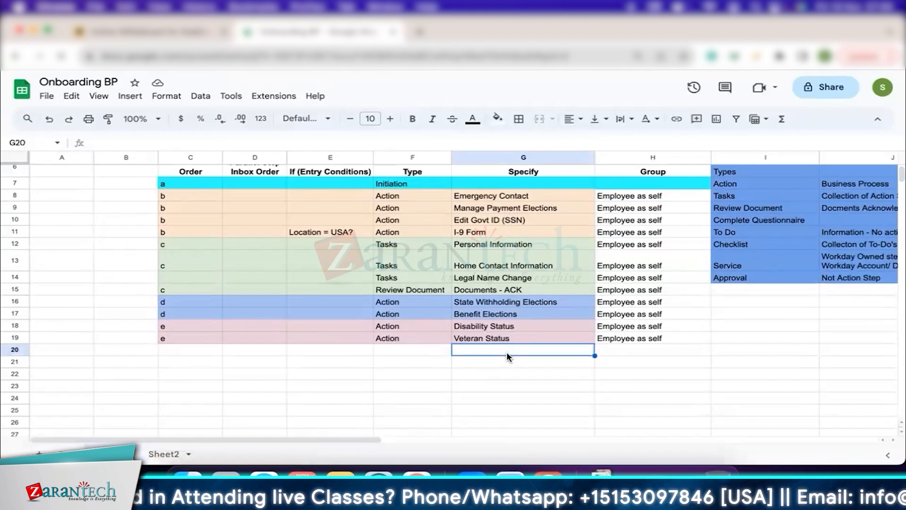
type("SOUTH AFRICA Policy Agreement")
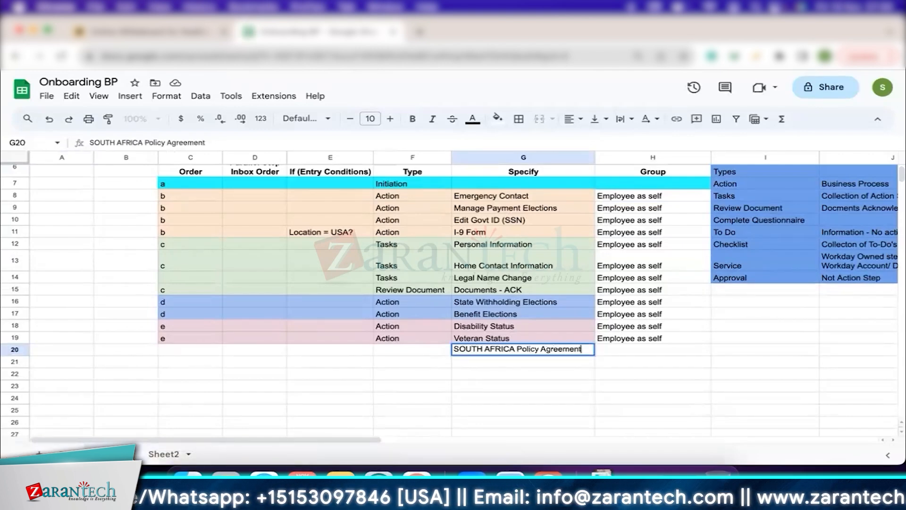
key("Return")
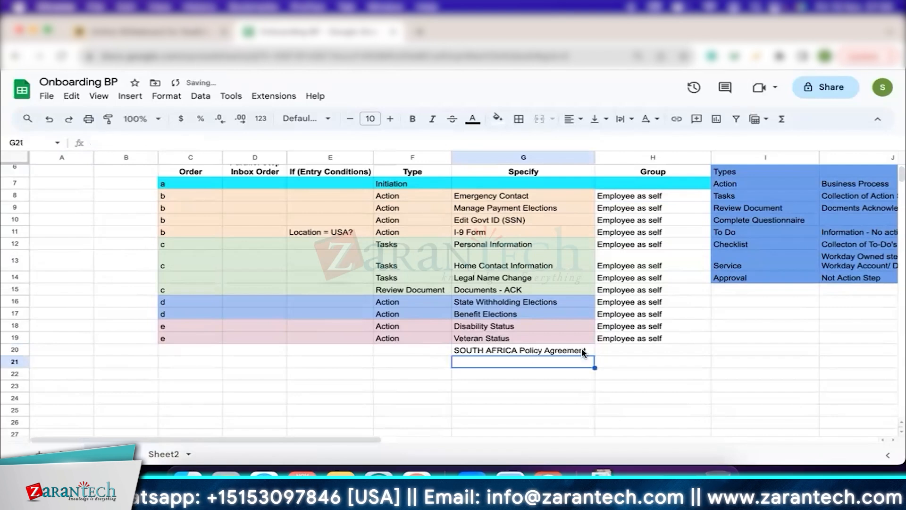
left_click(511, 354)
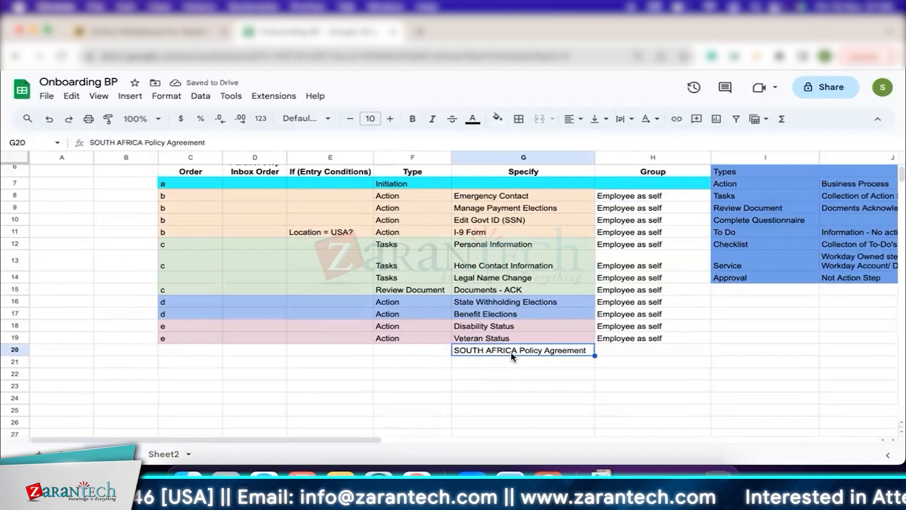
Add "Costa Rica - ID" in cell G21 of the Specify column.
left_click(502, 363)
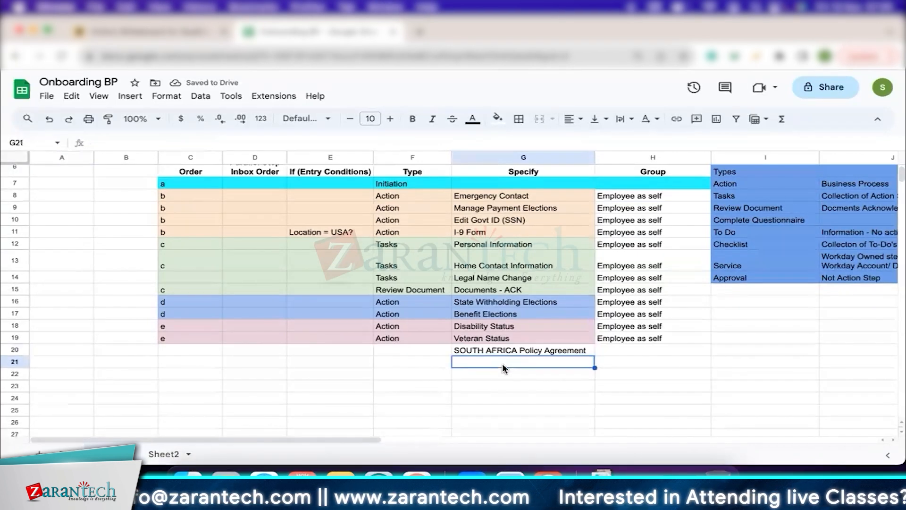
type("Costa ")
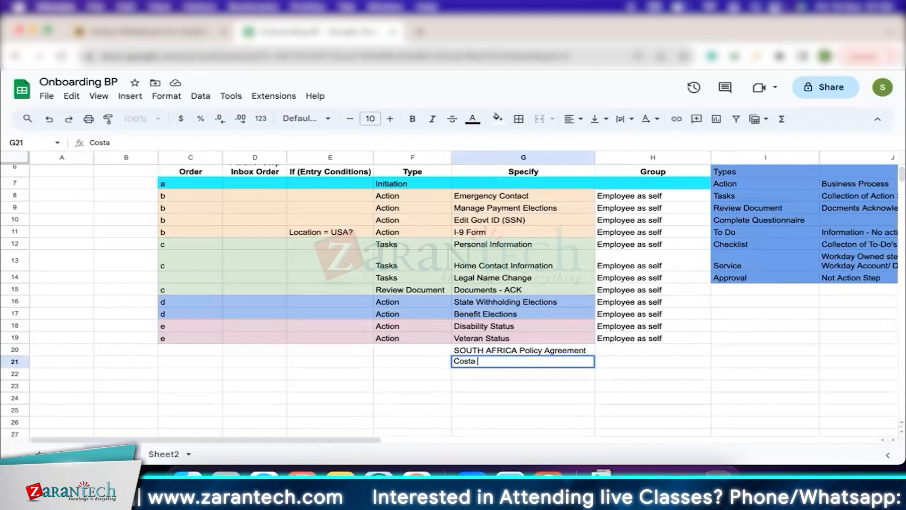
type("Rica ")
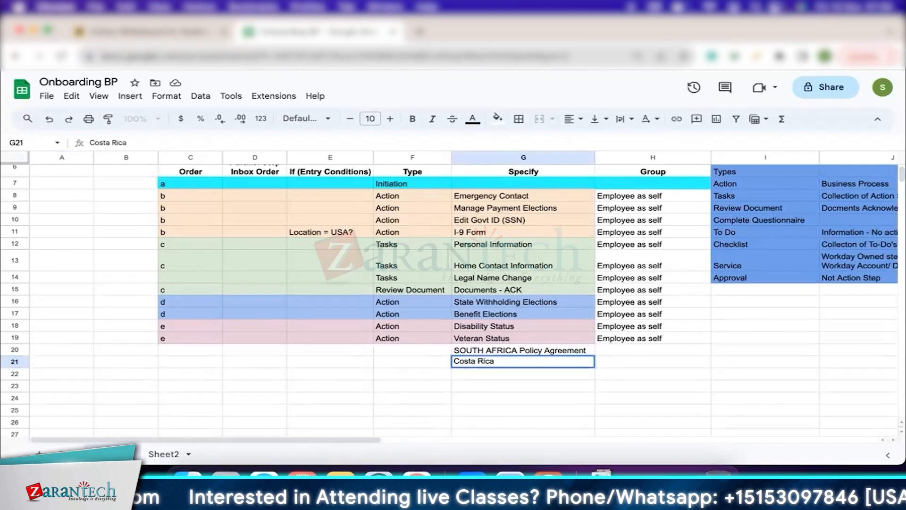
type("-")
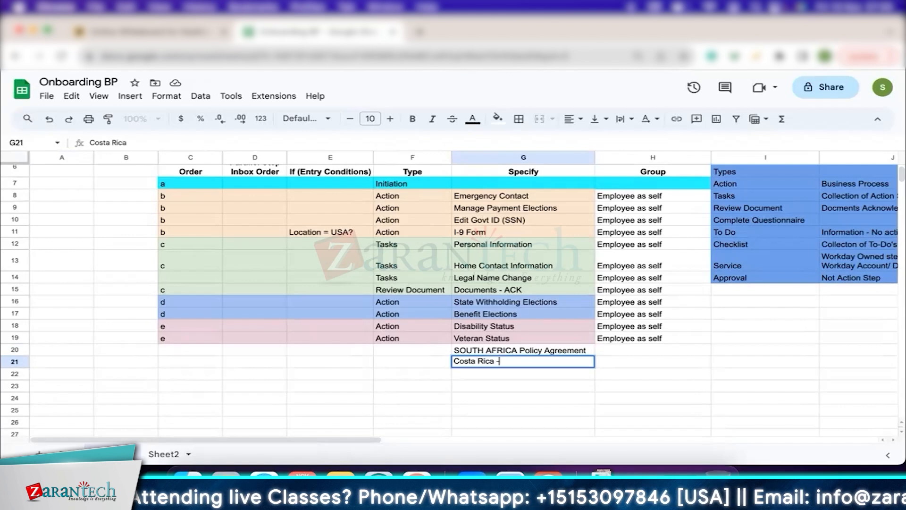
type(" ID")
key("Return")
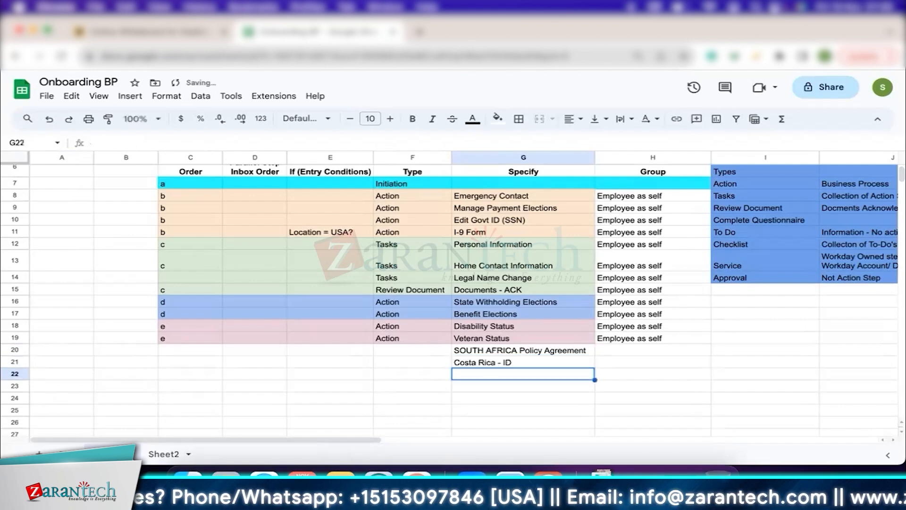
left_click(517, 362)
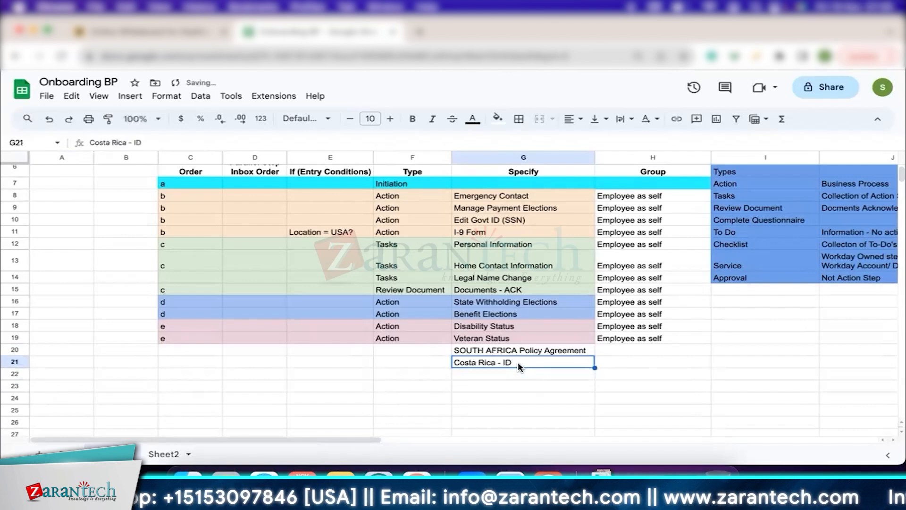
Enter the placeholder A in cell G22 and B in cell G23, replacing any autocompleted text.
left_click(508, 373)
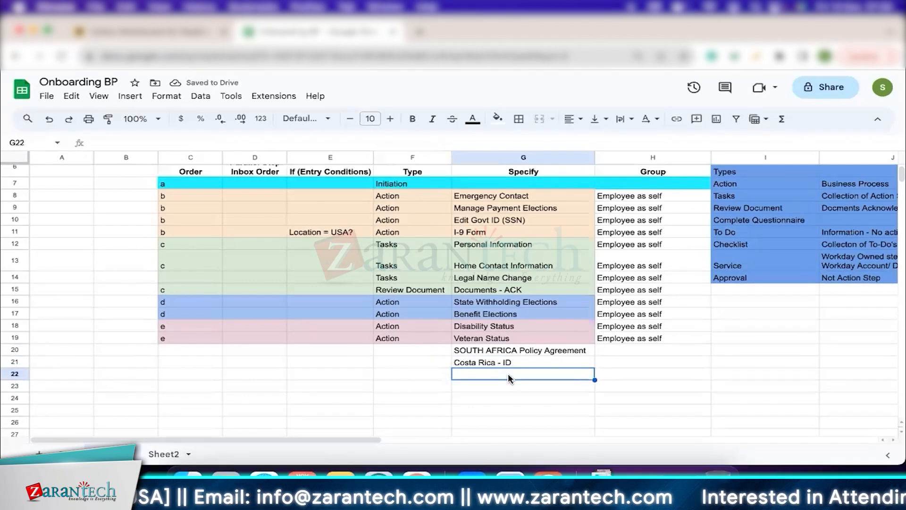
type("A")
key("Return")
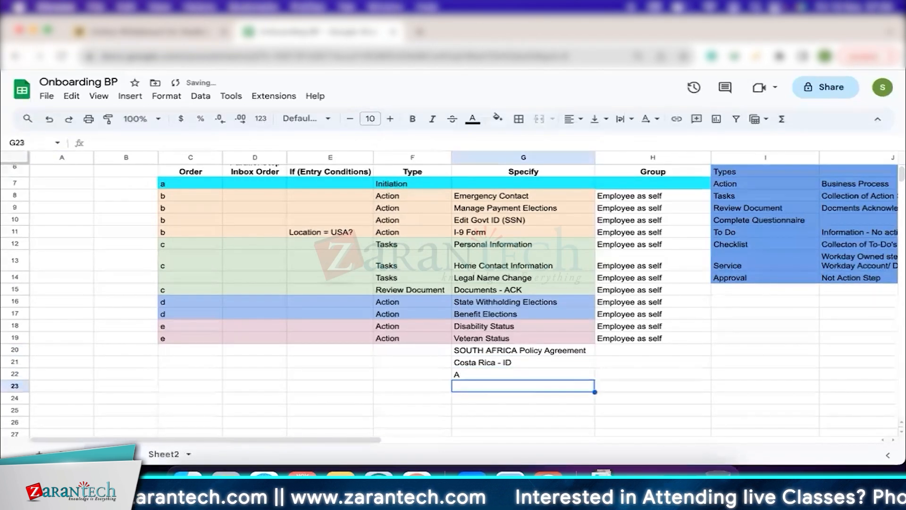
type("Benefit Elections")
key("Return")
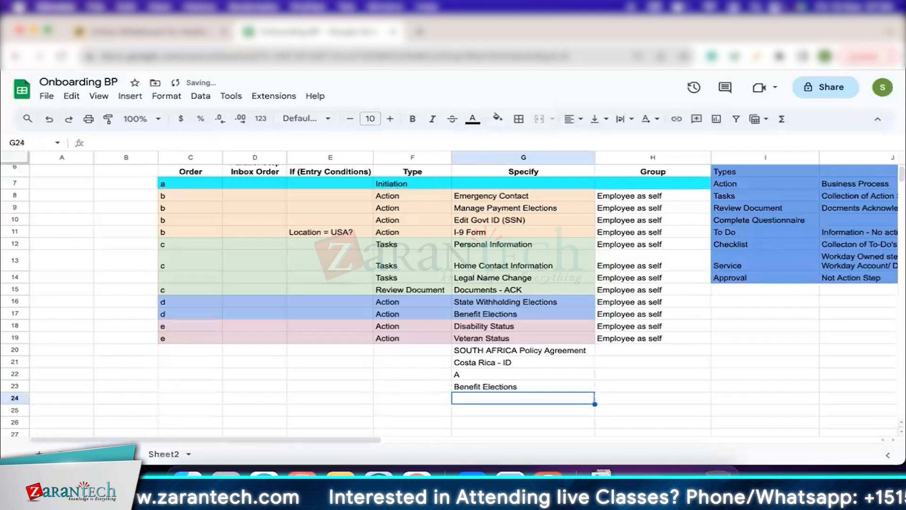
left_click(492, 386)
key("Delete")
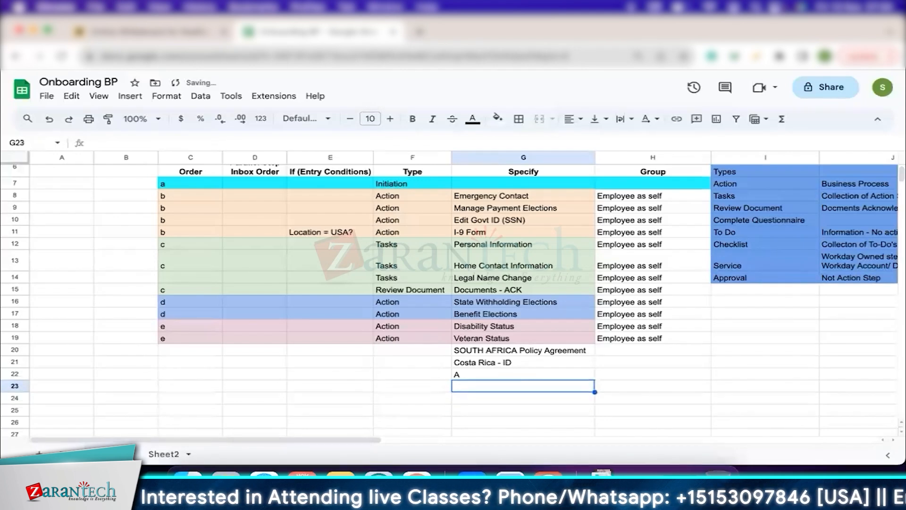
type("B")
key("BackSpace")
key("Return")
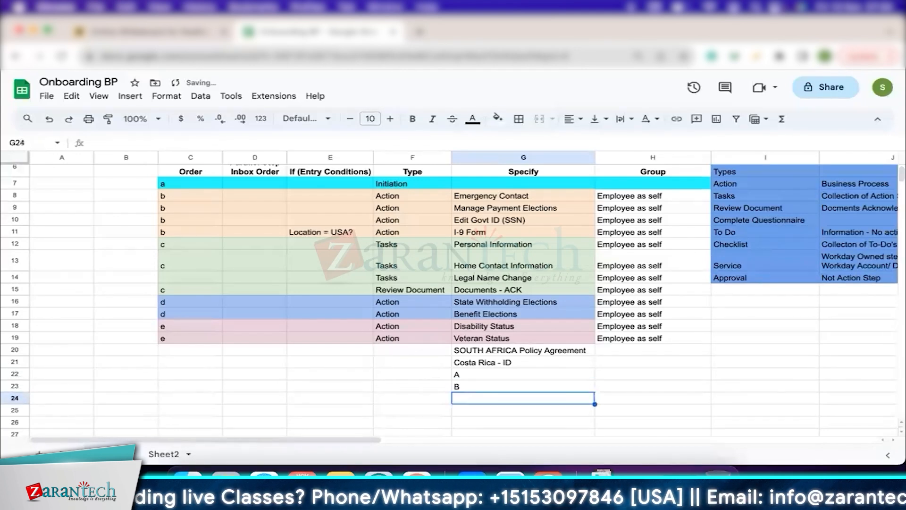
Enter the placeholder C in cell G24, replacing the autocompleted Costa Rica text.
type("Costa Rica - ID")
left_click(492, 388, "shift")
left_click(474, 399)
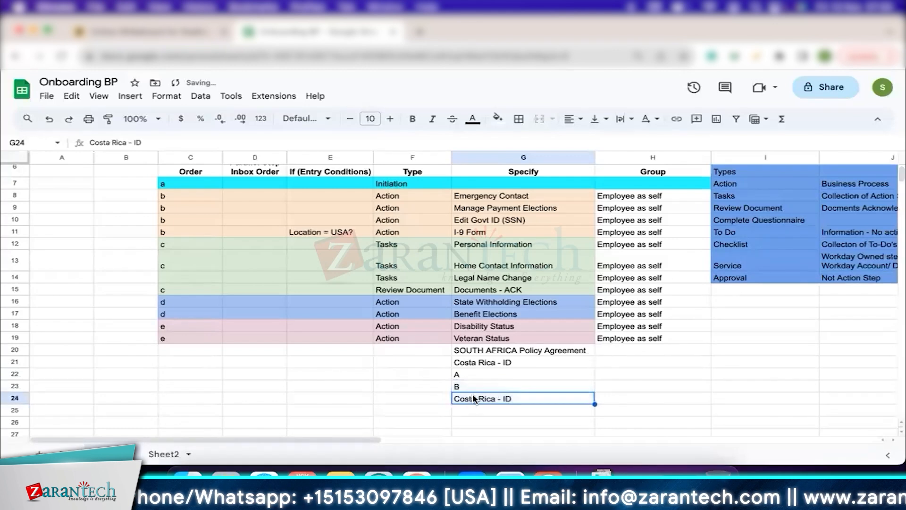
type("C")
key("BackSpace")
key("Return")
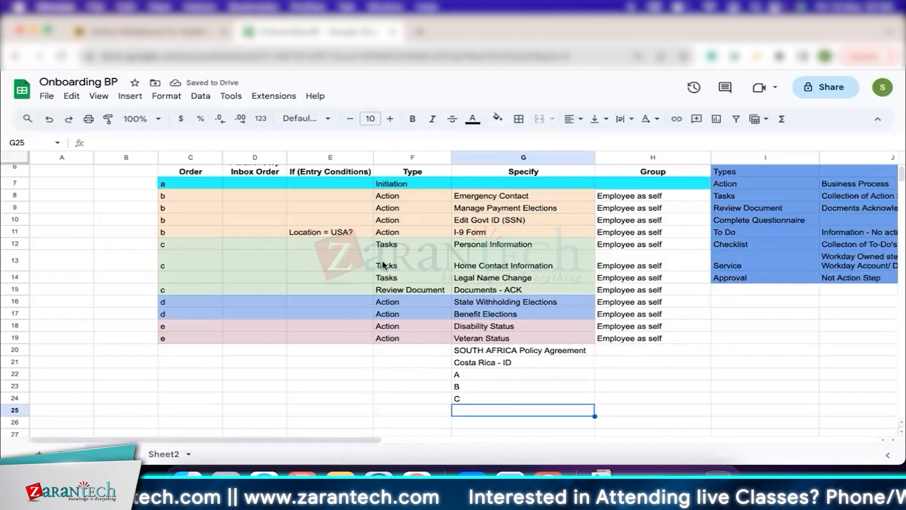
Switch to the Miro board and delete the empty circle overlapping the LATAM circle.
scroll(382, 266, "up", 1)
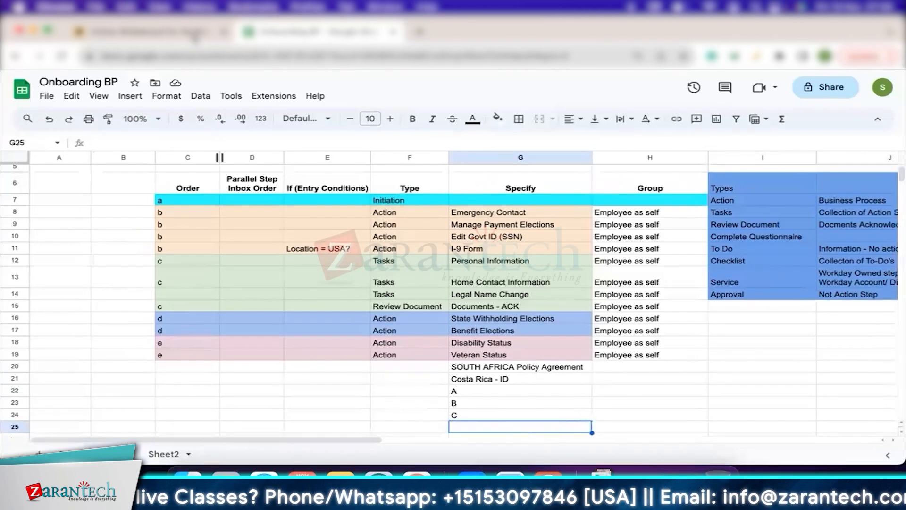
left_click(190, 33)
left_click(183, 229)
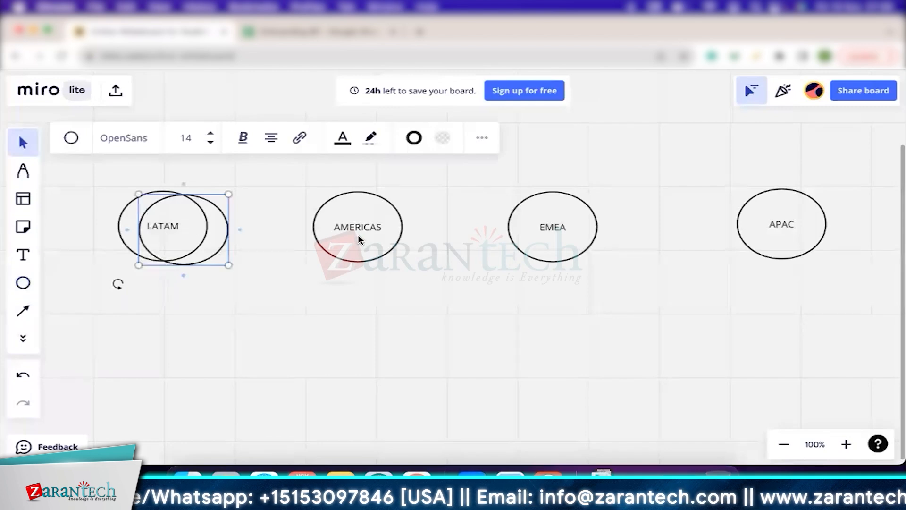
left_click(227, 252)
left_click(221, 247)
key("Delete")
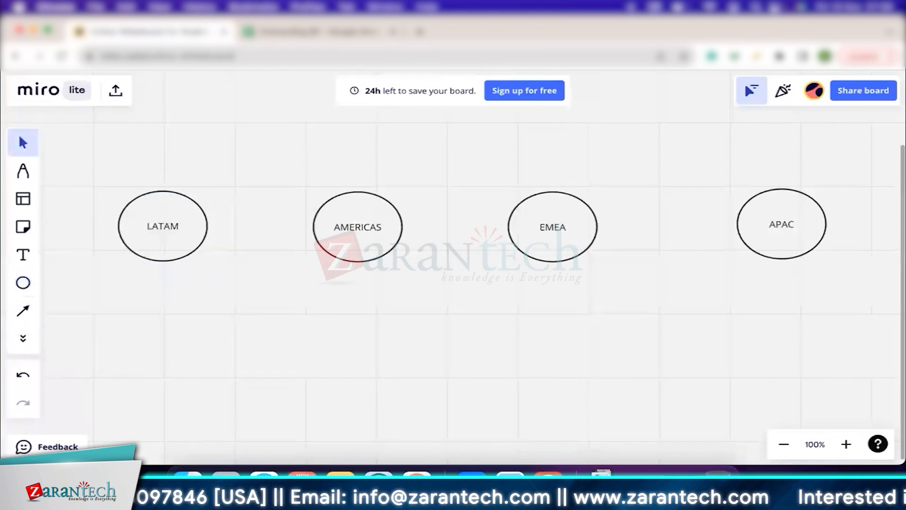
Compare the LATAM circle with the Onboarding BP sheet, examining rows 20 and 21 and the onboarding steps in rows 7 to 19.
left_click(183, 234)
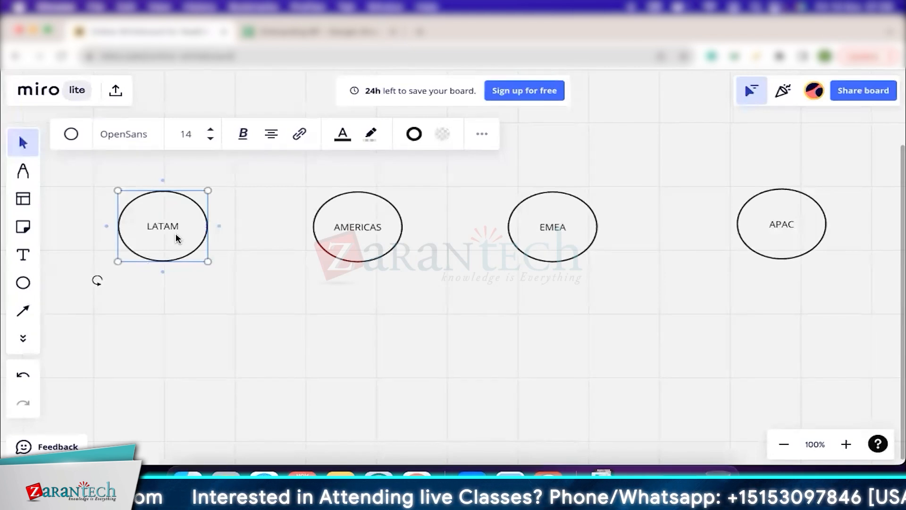
left_click(302, 32)
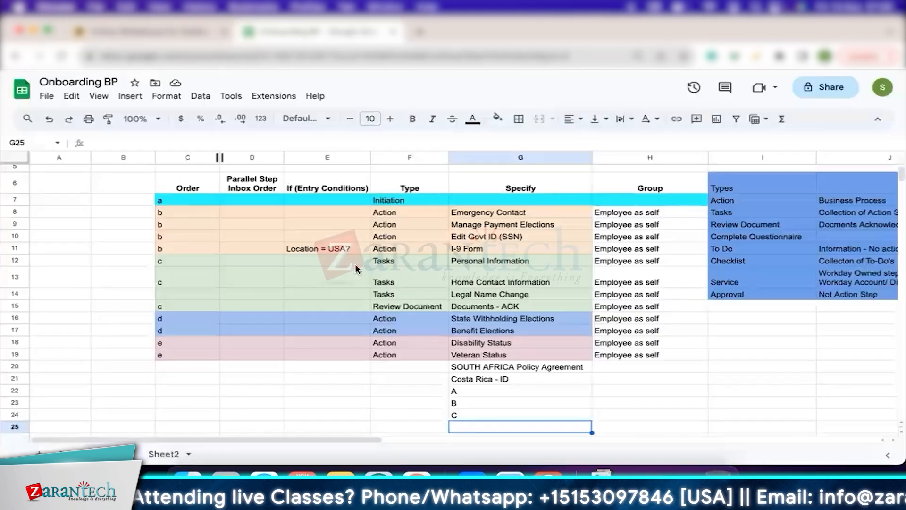
left_click(481, 402)
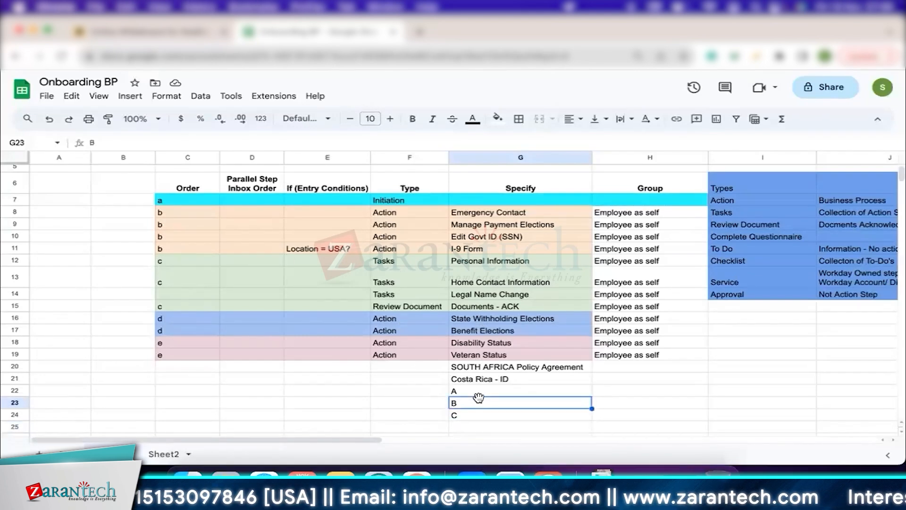
left_click(15, 378)
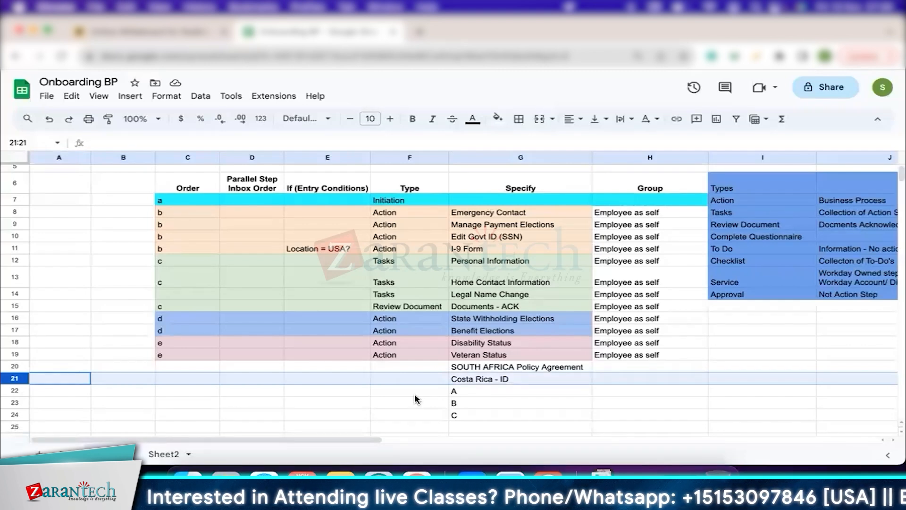
left_click(12, 367)
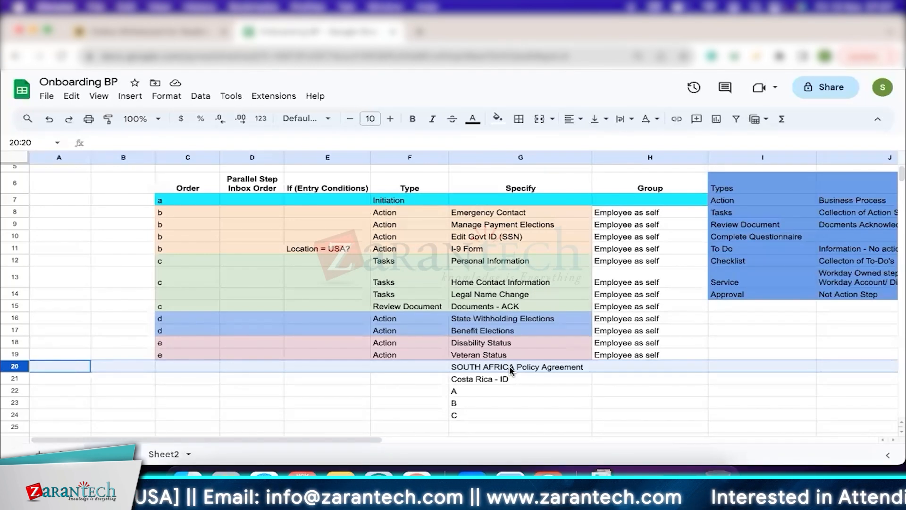
left_click(15, 200)
left_click_drag(30, 252, 38, 357)
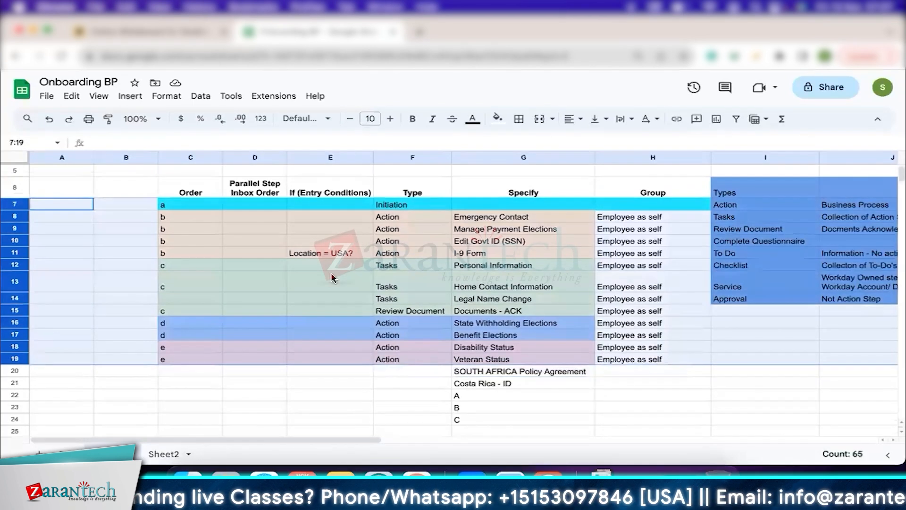
left_click(337, 309)
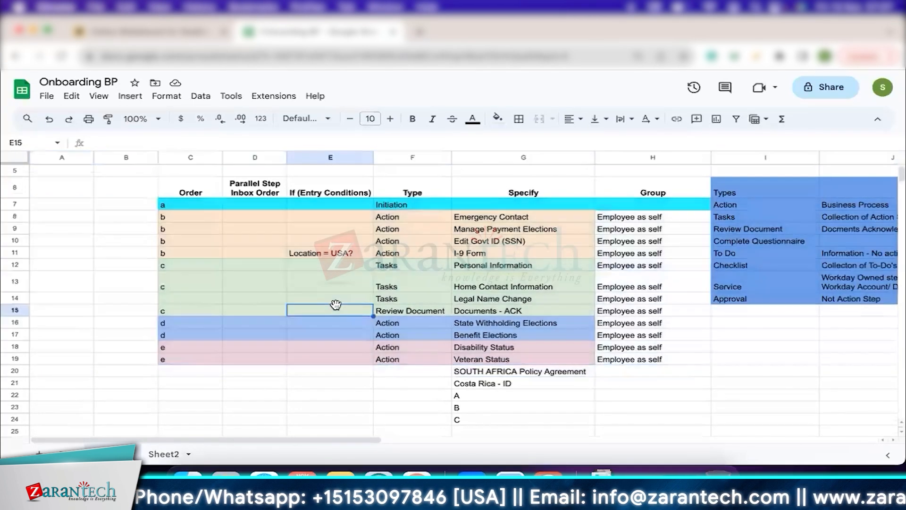
Replace the placeholder in cell G22 with "Canada Payment Elections".
left_click(474, 397)
key("BackSpace")
type("Canada")
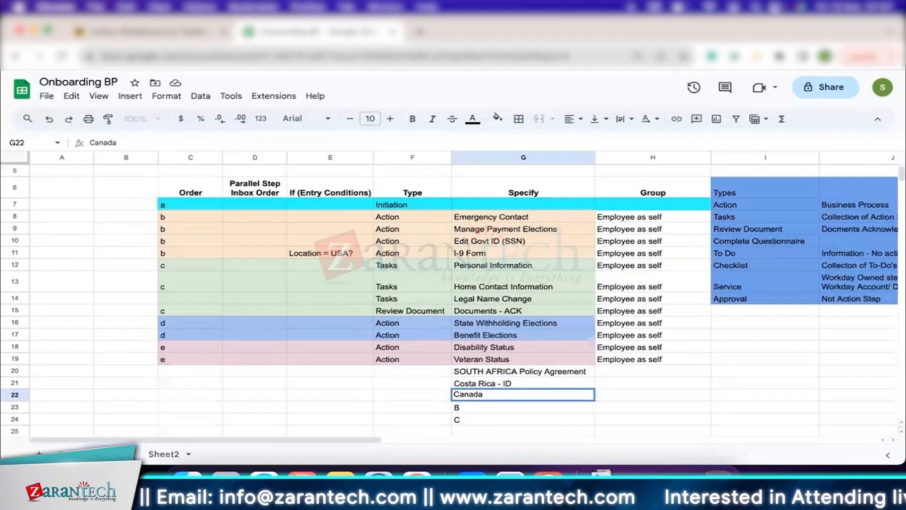
type(" Payment Elect")
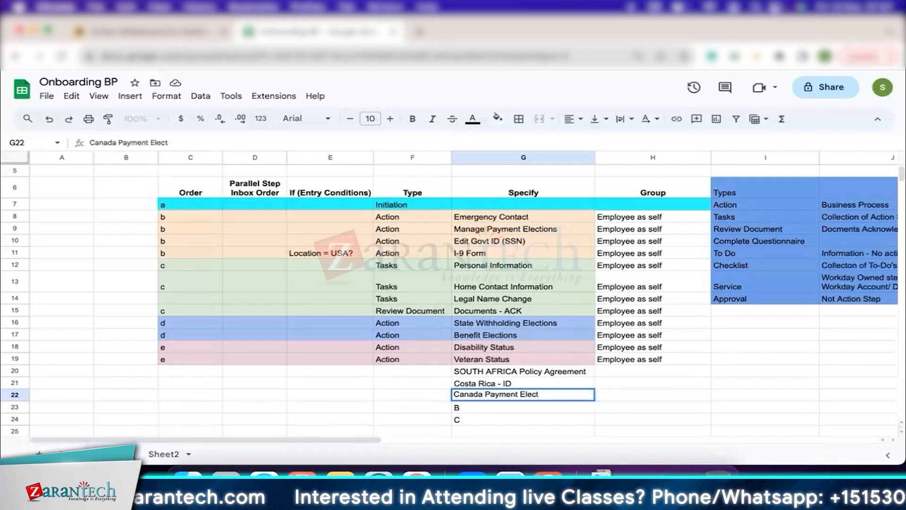
type("ions")
key("Return")
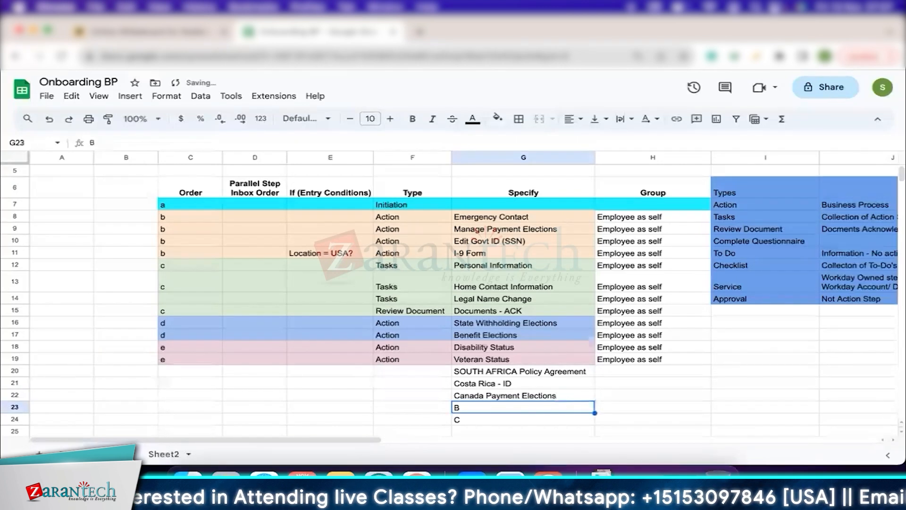
Examine row 22 and highlight the onboarding steps in the range A7:H19.
left_click(20, 395)
left_click_drag(66, 209, 523, 299)
left_click(626, 363, "shift")
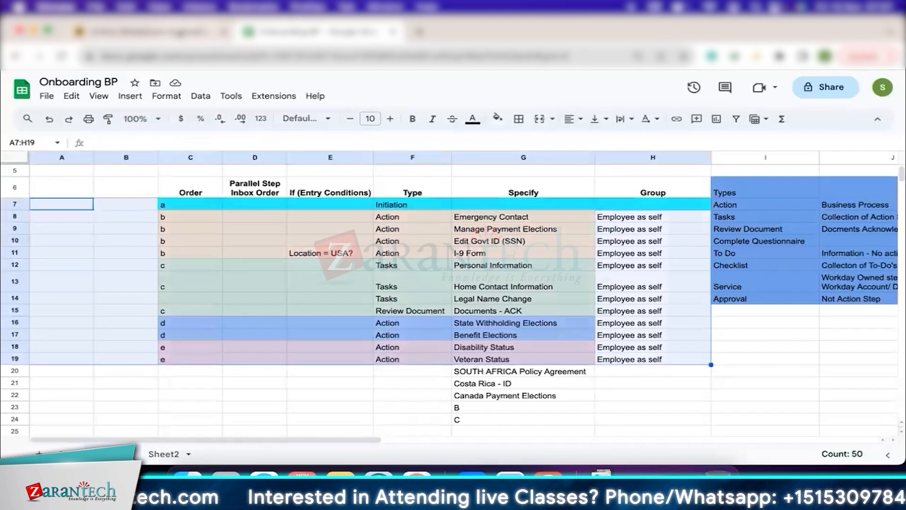
Switch to the Miro board and examine the AMERICAS, EMEA and APAC region circles.
left_click(168, 30)
left_click(366, 232)
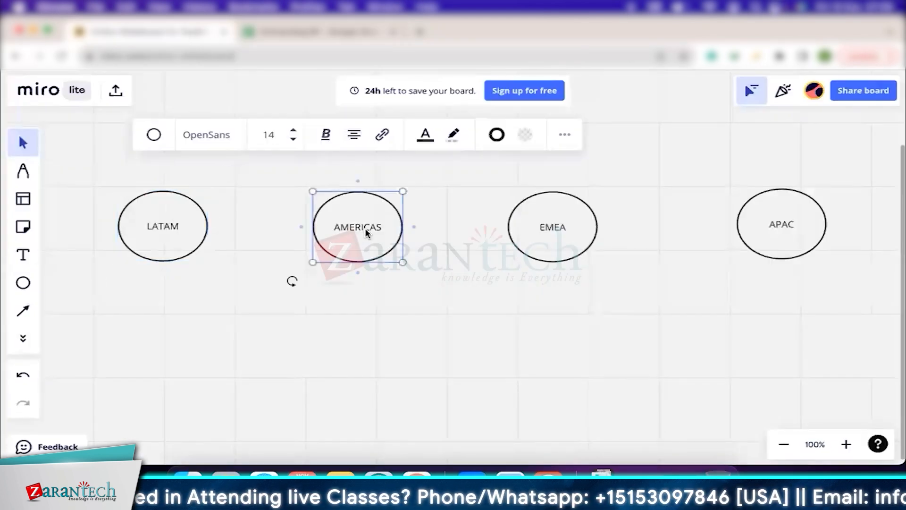
left_click(563, 234)
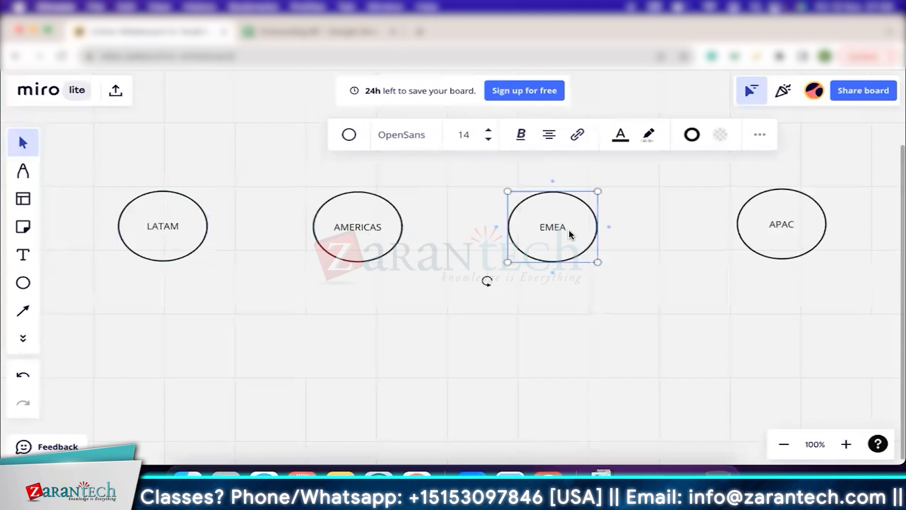
left_click(803, 229)
left_click_drag(799, 227, 784, 230)
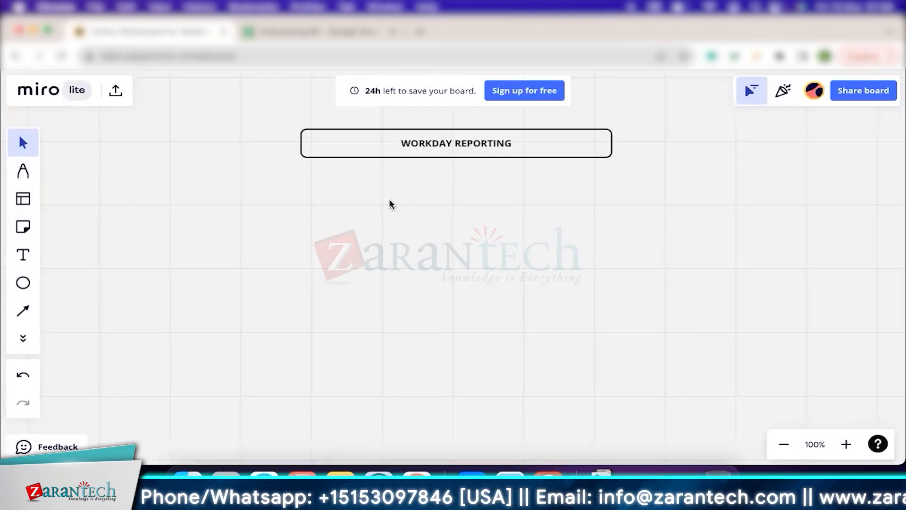
Select the WORKDAY REPORTING title box on the board.
left_click(487, 143)
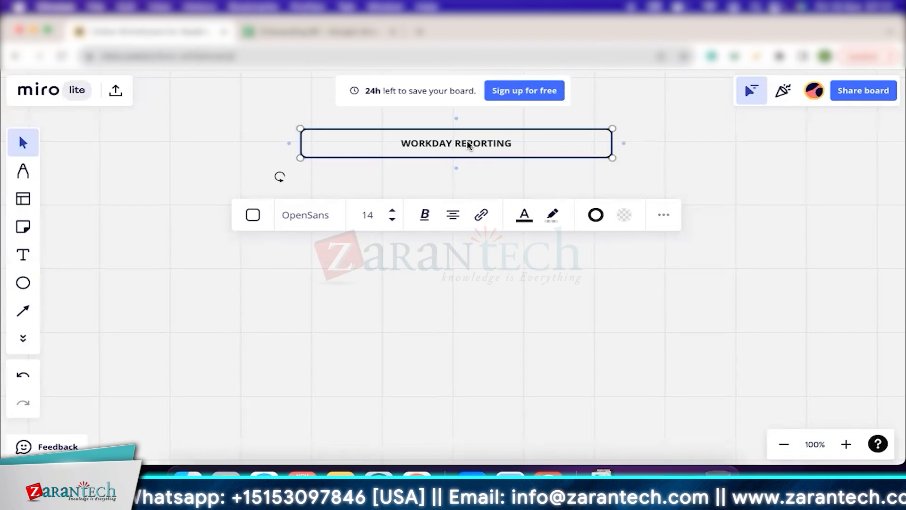
left_click(229, 148)
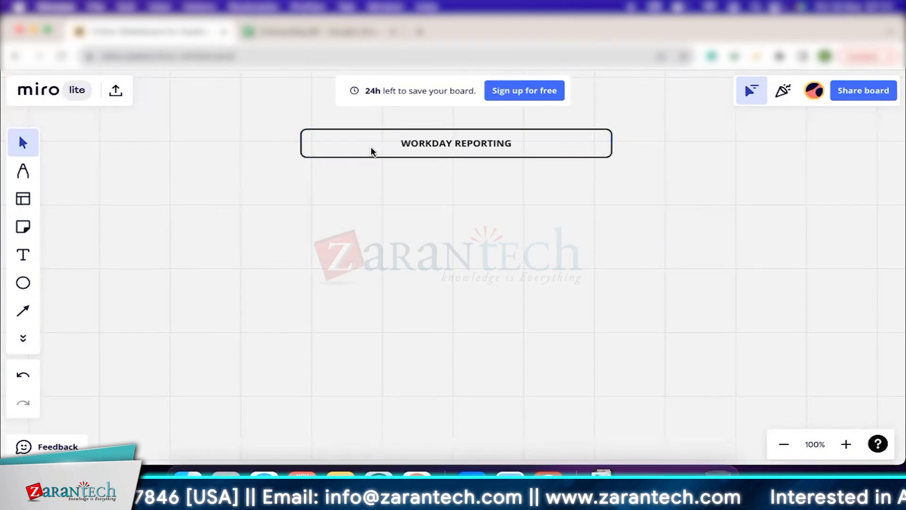
left_click(469, 153)
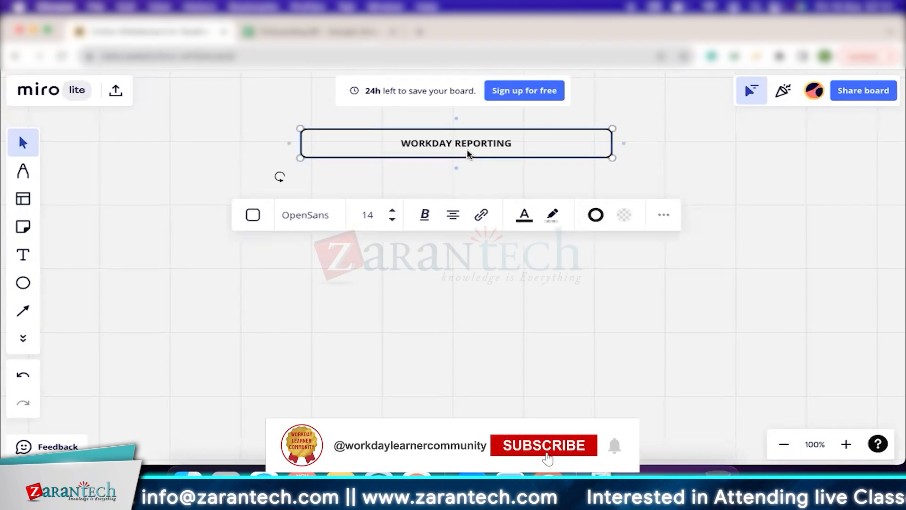
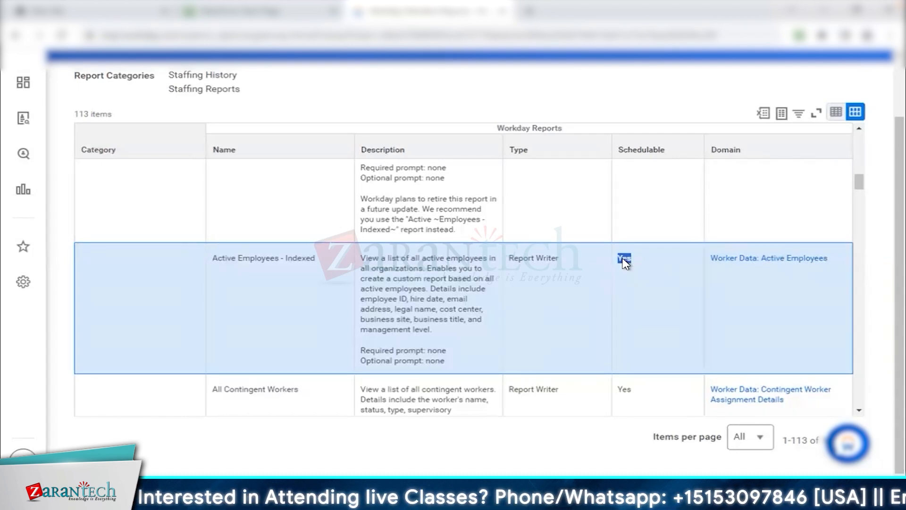
Find the FTE Report in the Workday Standard Reports list and highlight its XpressO type and the Schedulable column header.
scroll(575, 339, "down", 10)
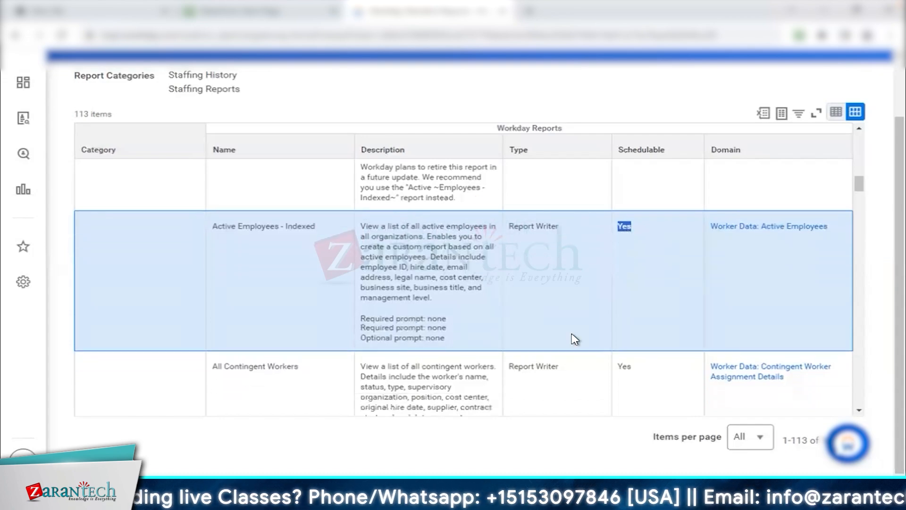
scroll(575, 339, "down", 10)
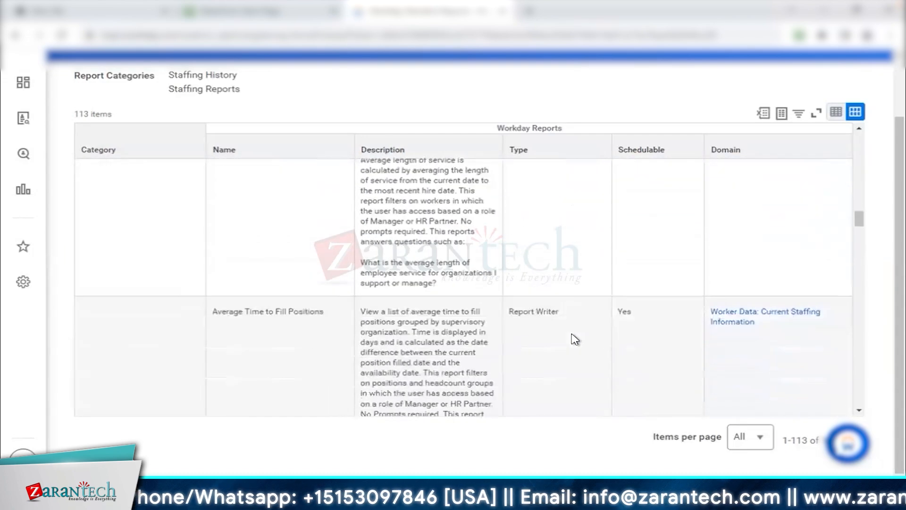
scroll(575, 339, "down", 10)
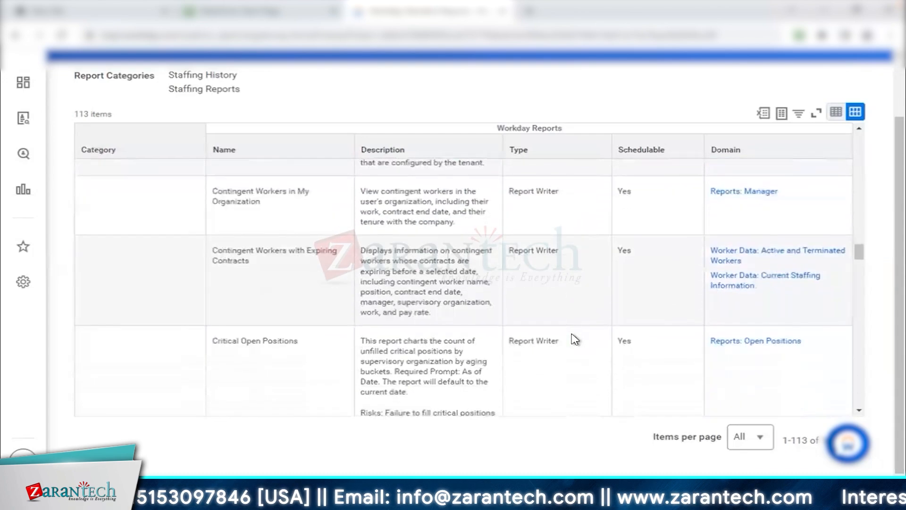
scroll(575, 339, "down", 10)
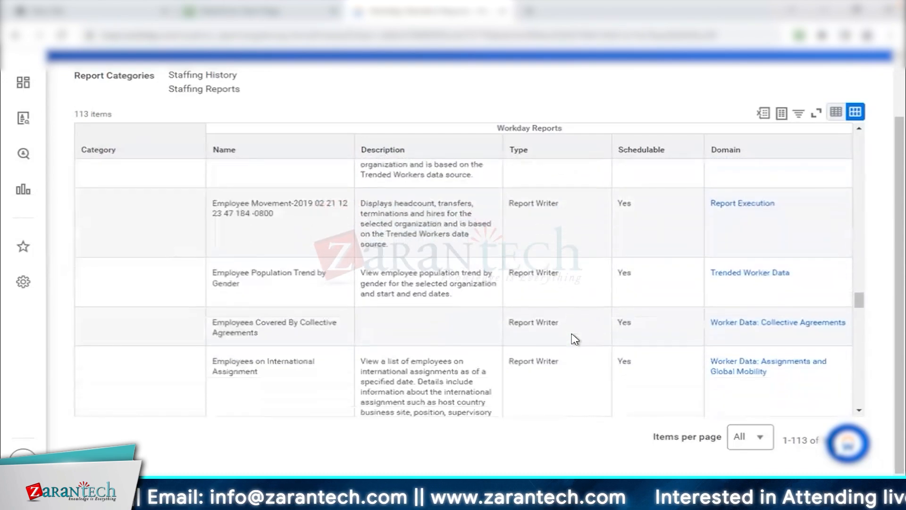
scroll(575, 339, "down", 3)
double_click(524, 203)
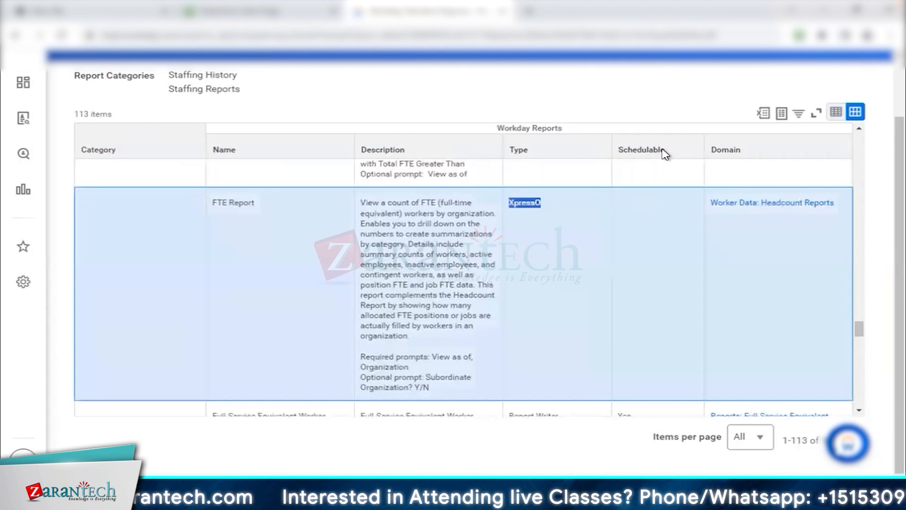
left_click_drag(670, 150, 618, 150)
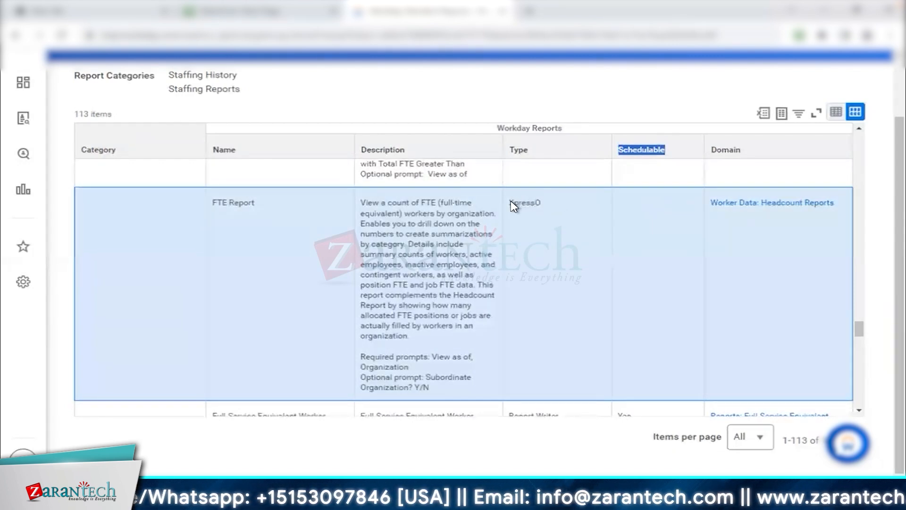
left_click_drag(505, 206, 565, 208)
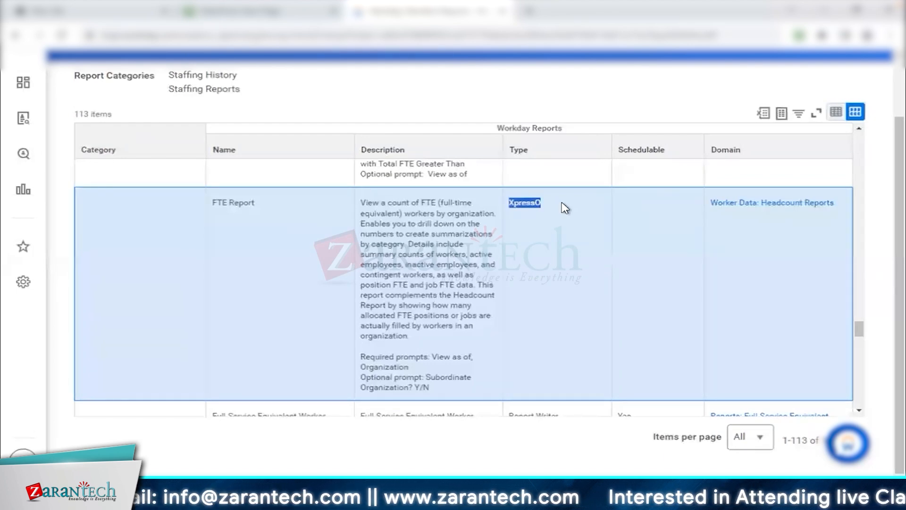
Take the FTE Report name from the list, then search for it in a new Workday tab and open the report.
triple_click(277, 209)
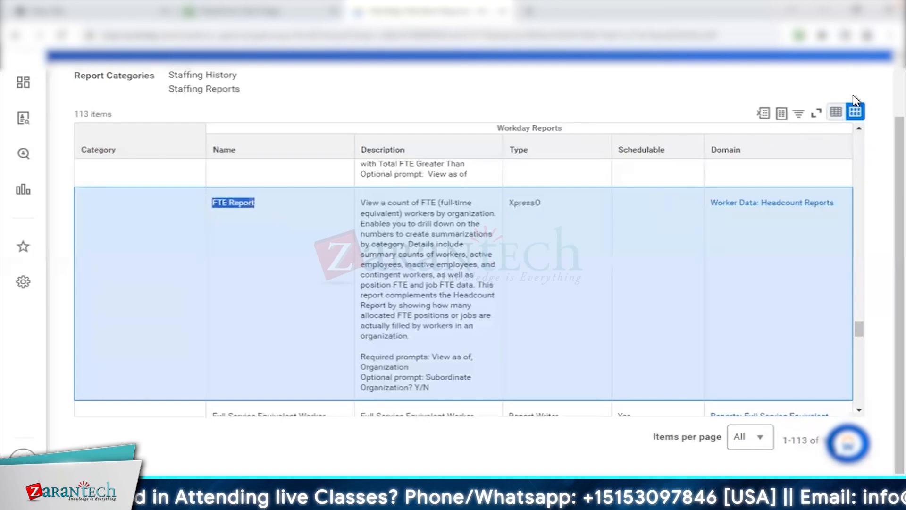
scroll(853, 98, "up", 2)
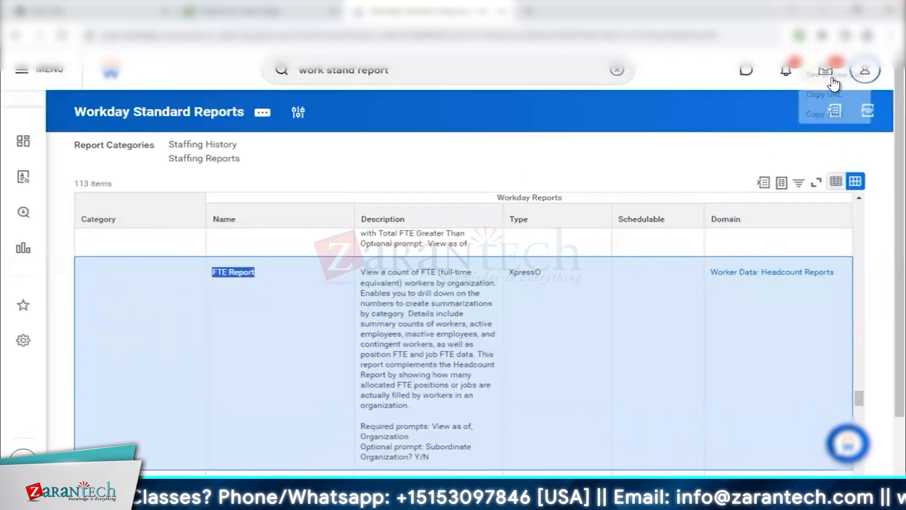
left_click(833, 78)
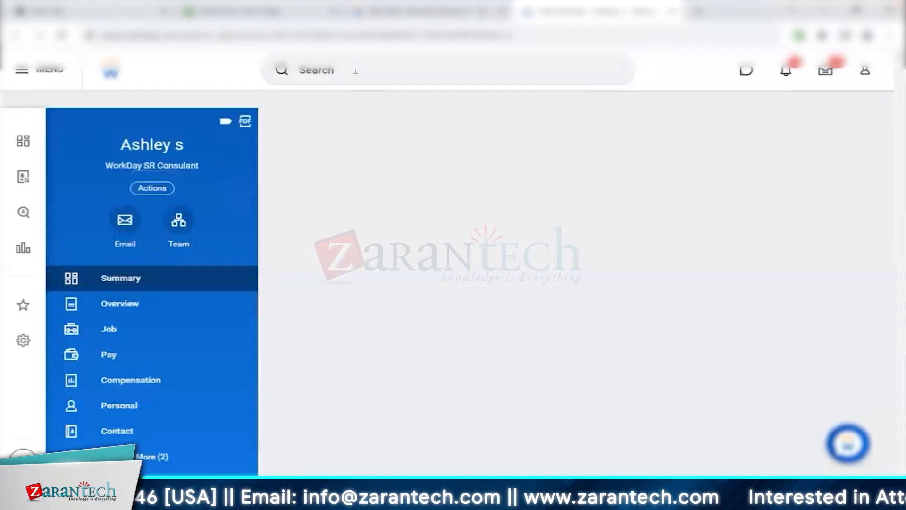
left_click(359, 71)
type("FTE Report")
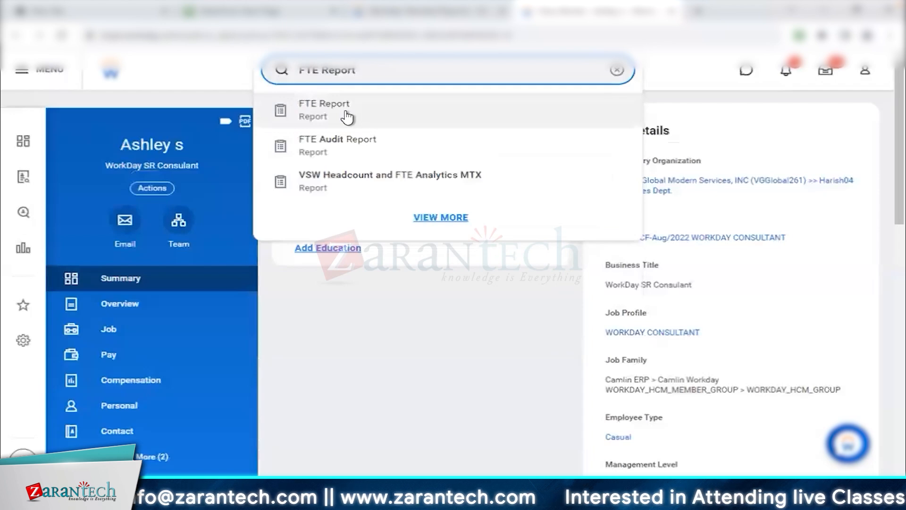
left_click(346, 117)
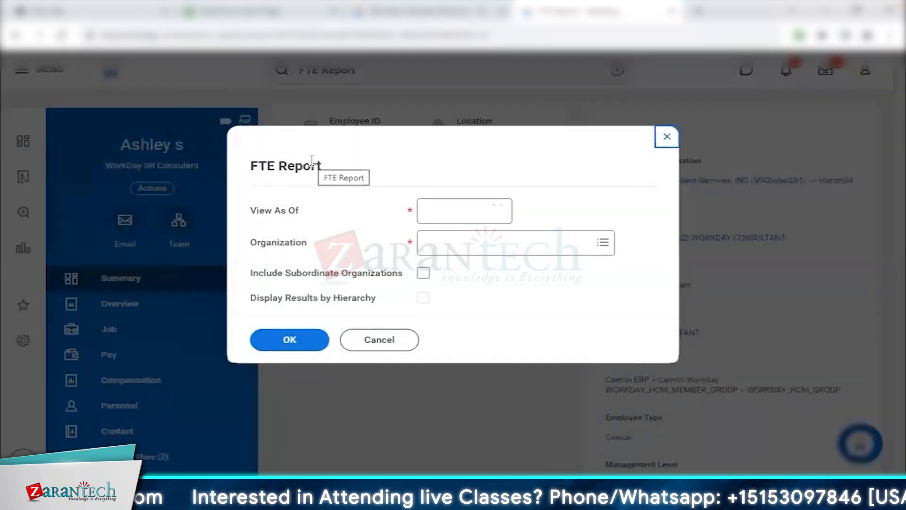
Run the FTE Report for the organization Global Support - JAPAC with subordinate organizations included.
left_click(419, 241)
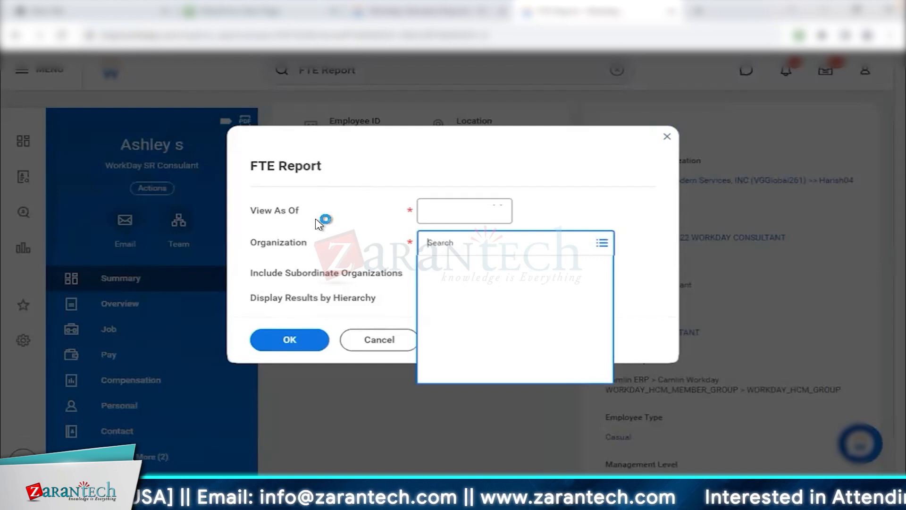
type("global")
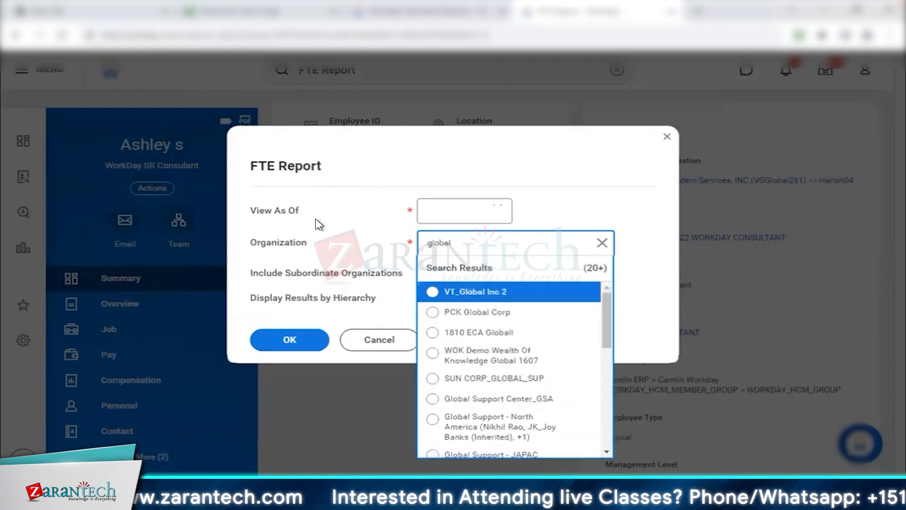
scroll(524, 365, "down", 3)
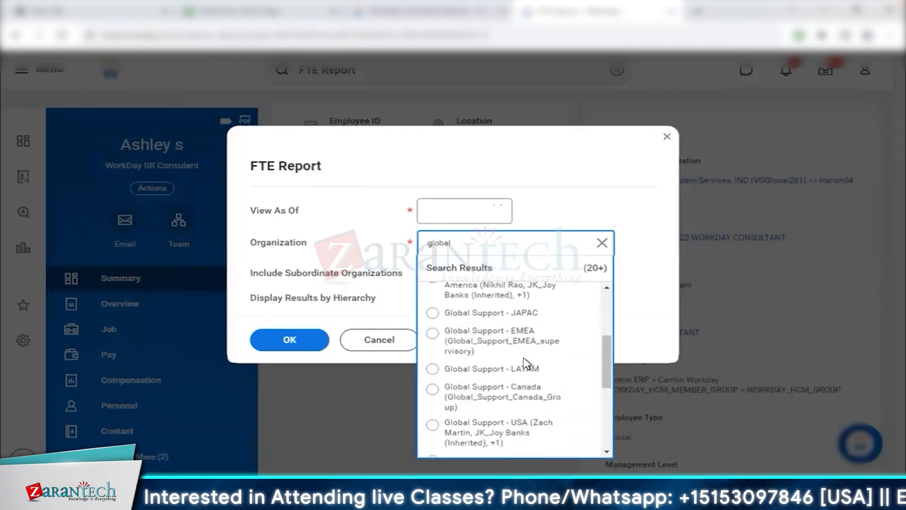
left_click(529, 312)
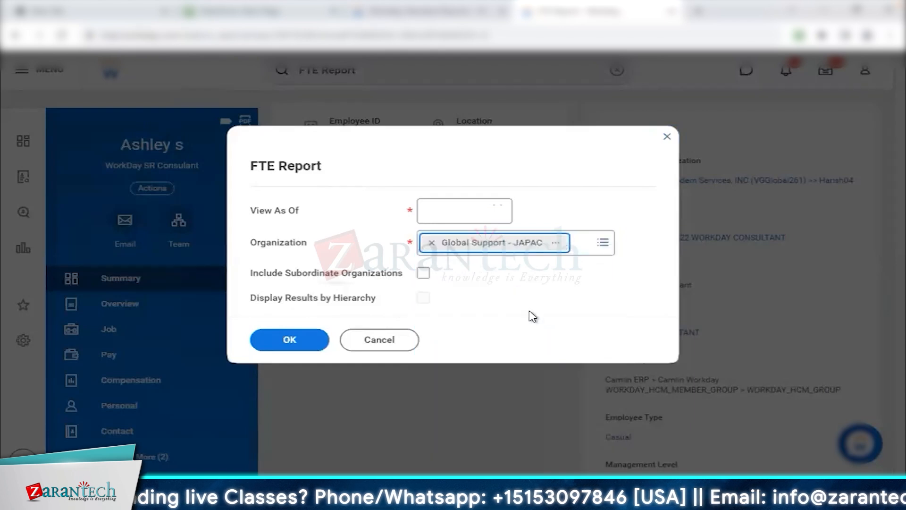
left_click(424, 273)
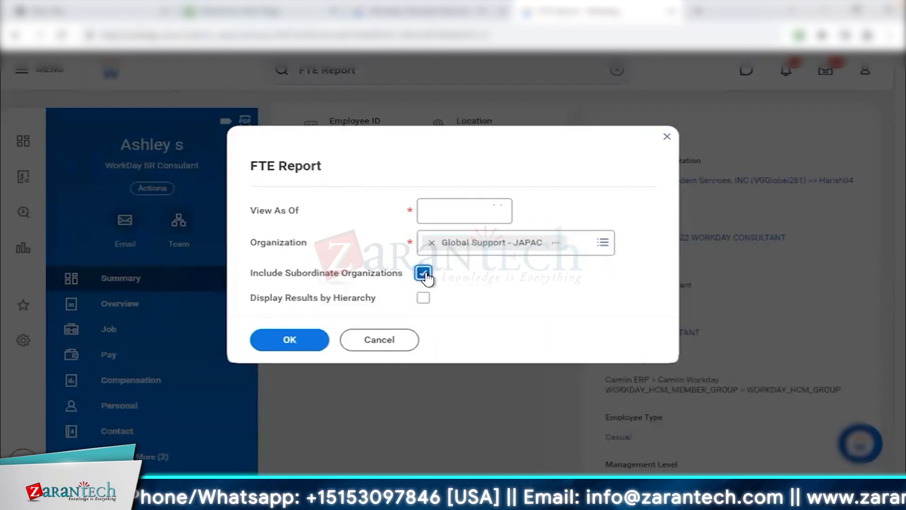
left_click(304, 336)
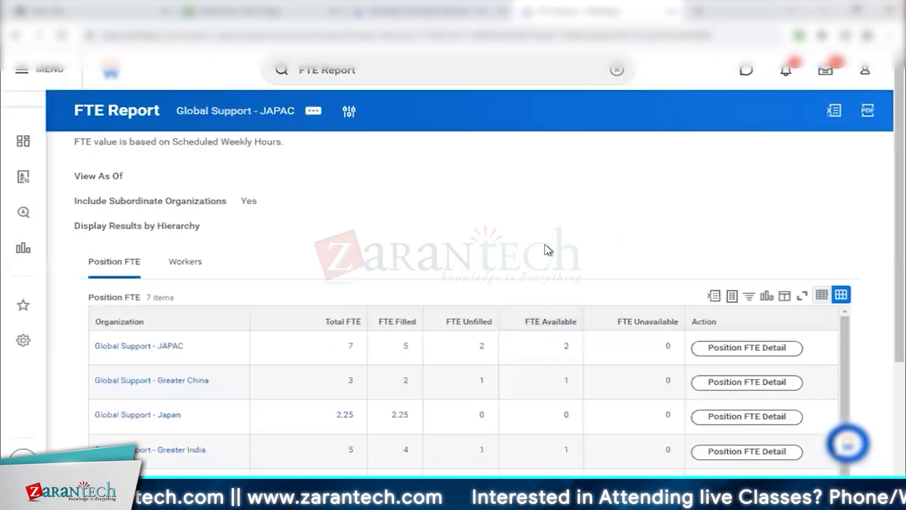
Examine the Position FTE and Workers results of the FTE Report for each Global Support organization.
scroll(548, 251, "down", 1)
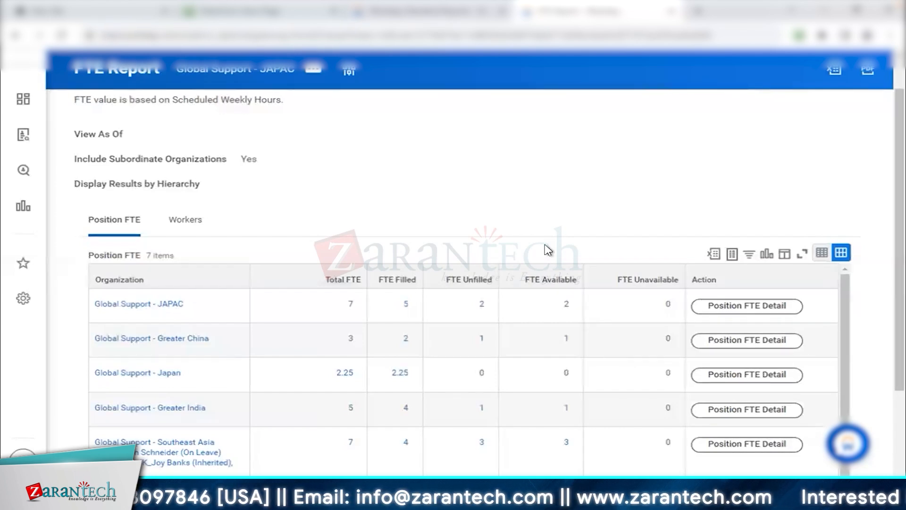
scroll(548, 250, "down", 1)
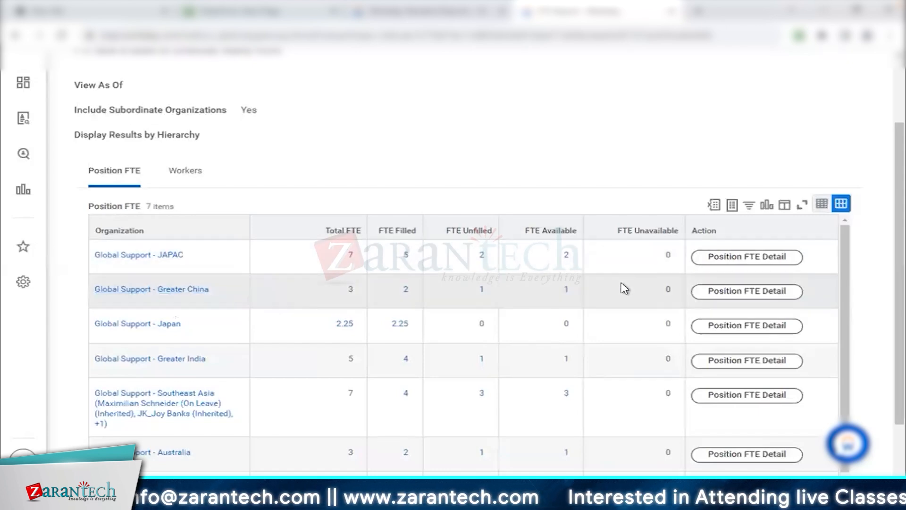
scroll(552, 348, "down", 1)
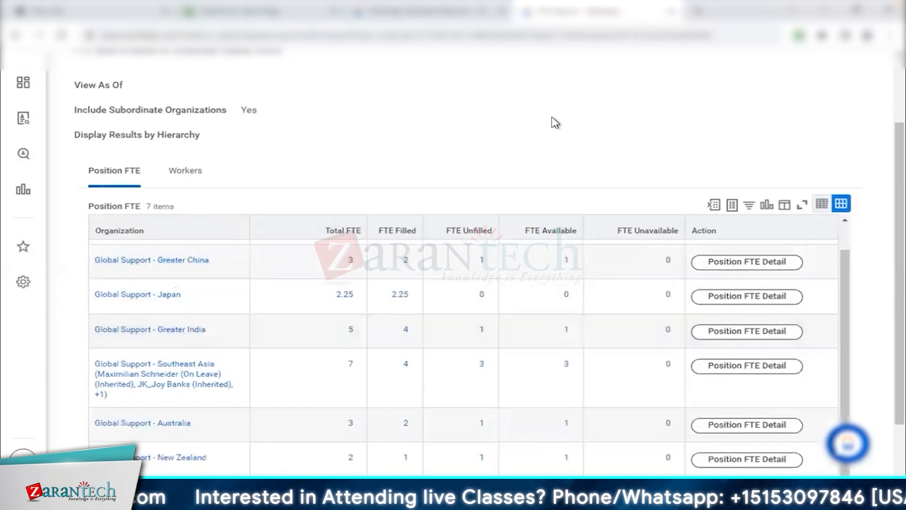
left_click(174, 178)
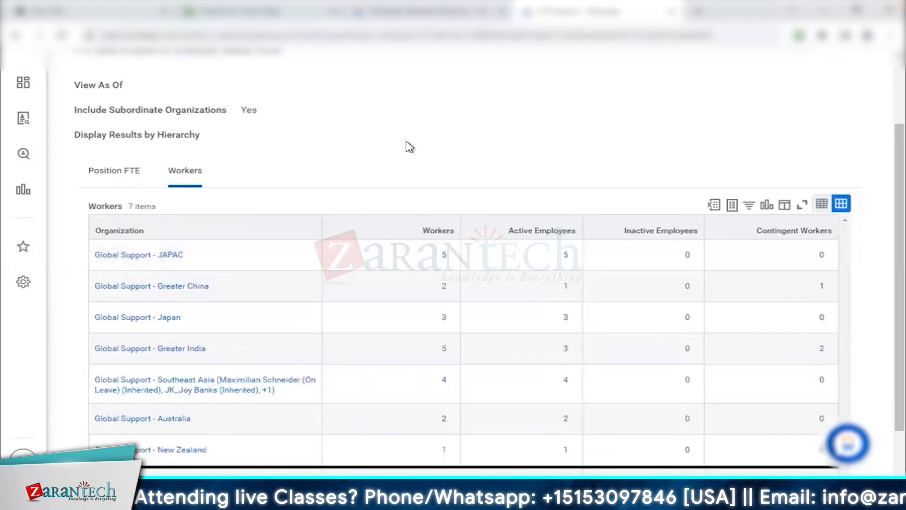
scroll(410, 147, "down", 1)
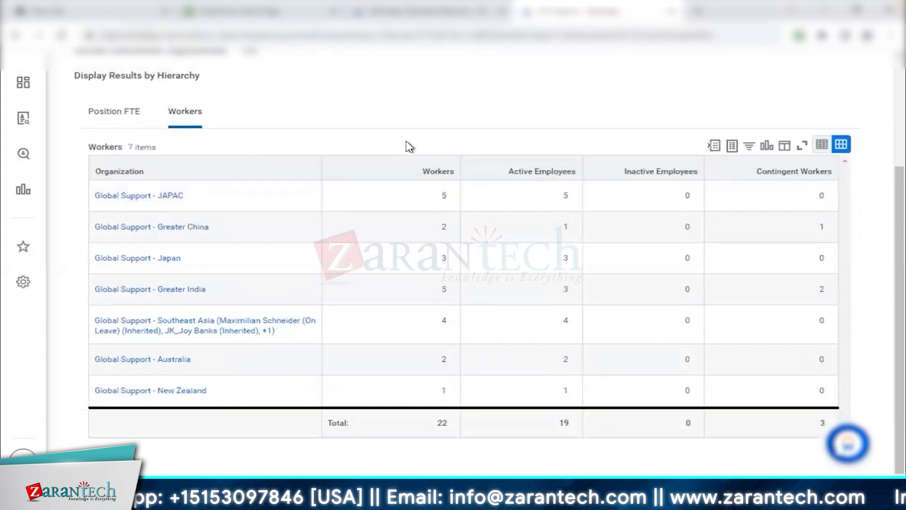
scroll(410, 147, "up", 3)
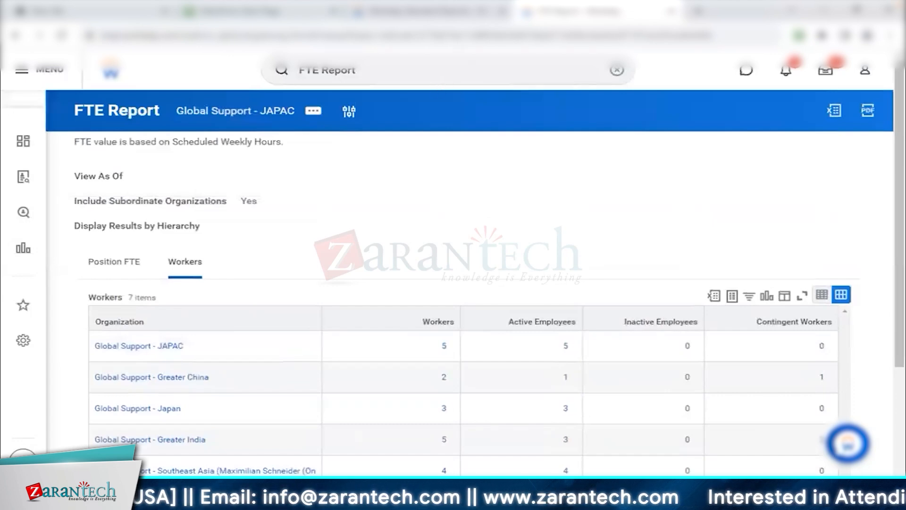
Return to the Workday Standard Reports list and select the report name "Ethnicity / Management Level Analysis".
left_click(478, 19)
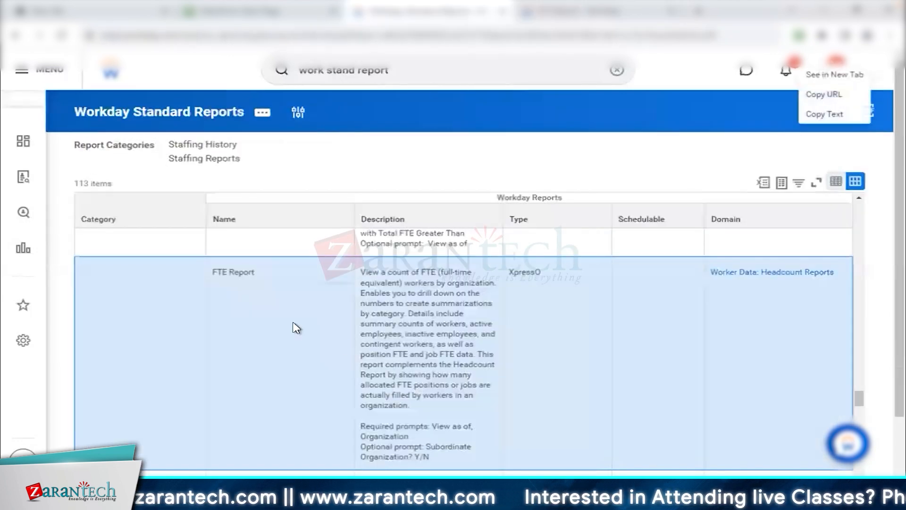
scroll(487, 331, "up", 4)
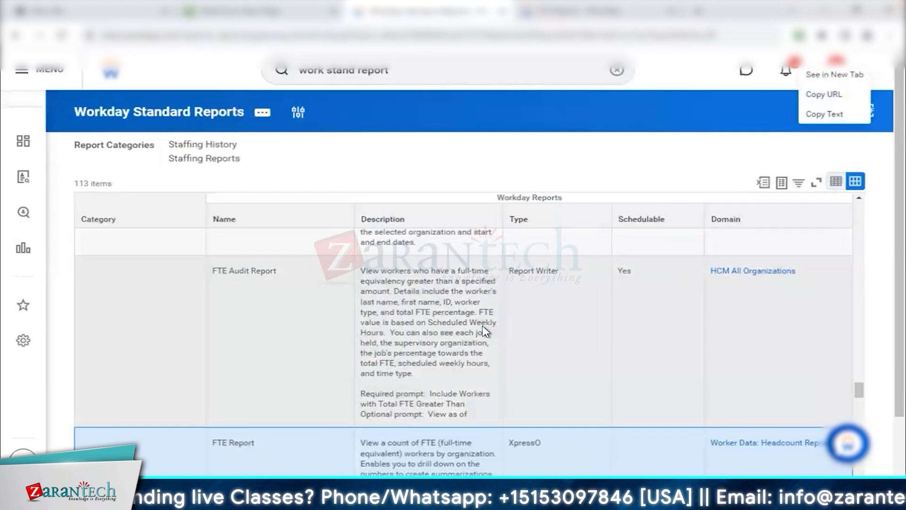
scroll(484, 332, "up", 2)
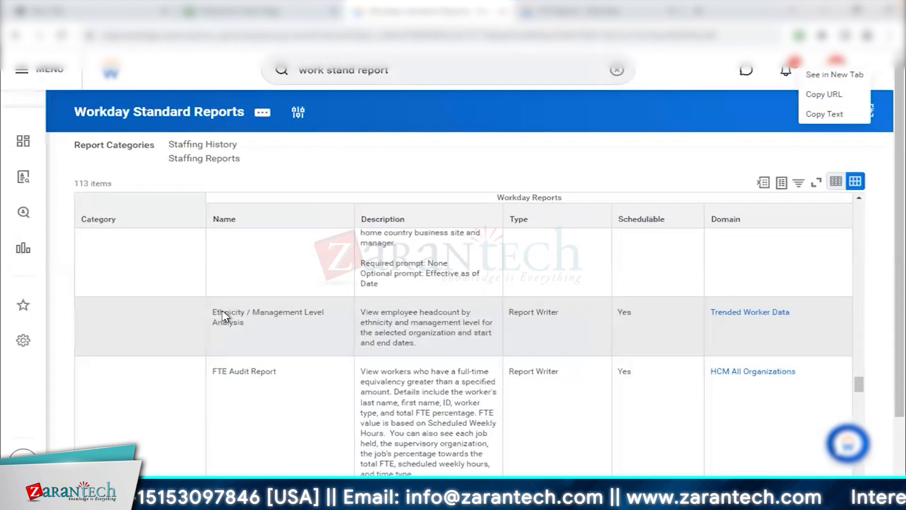
left_click_drag(216, 317, 257, 328)
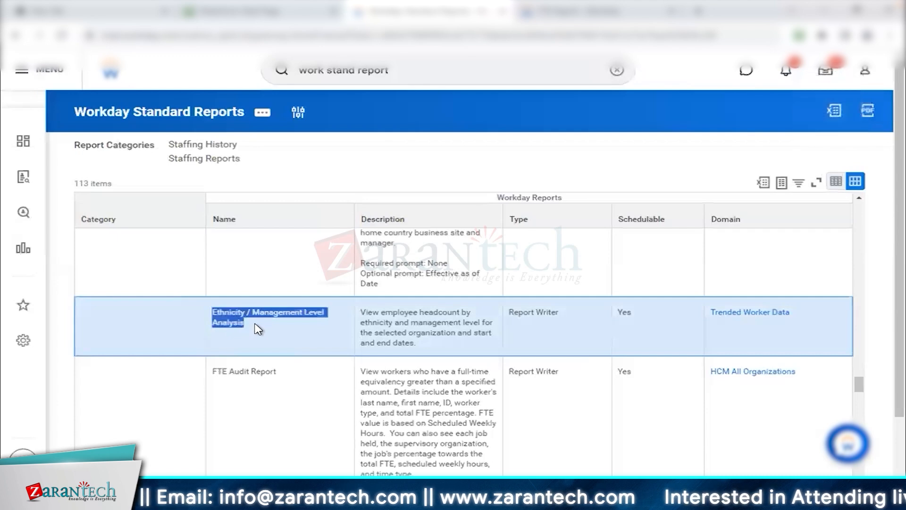
Return to the FTE Report and view the related actions available for Global Support - JAPAC.
left_click(644, 14)
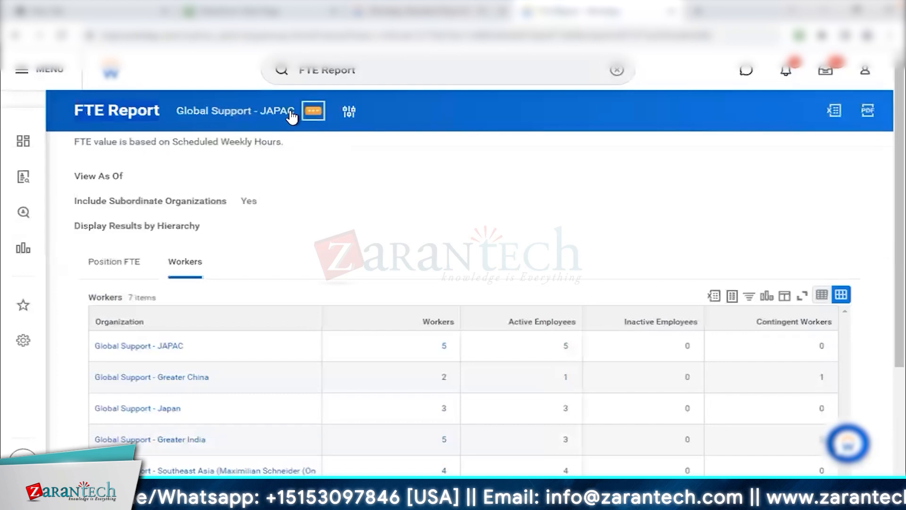
left_click(313, 111)
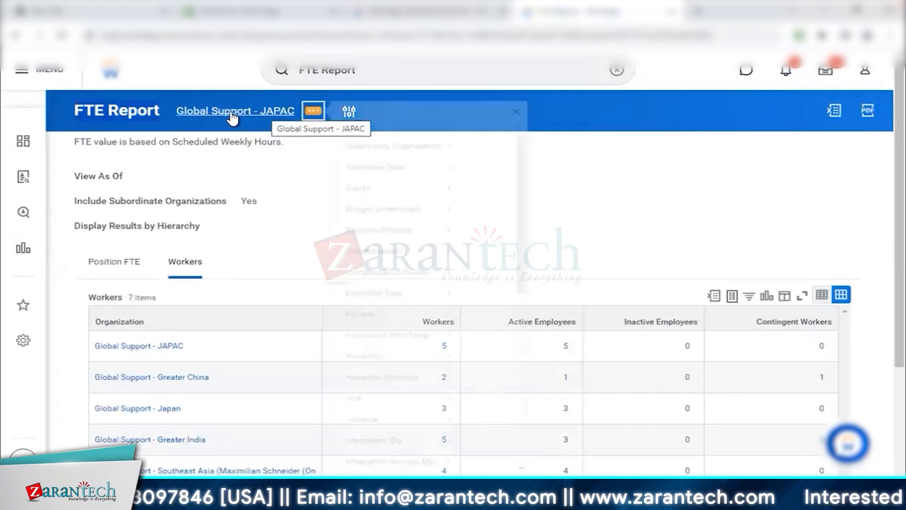
mouse_move(350, 163)
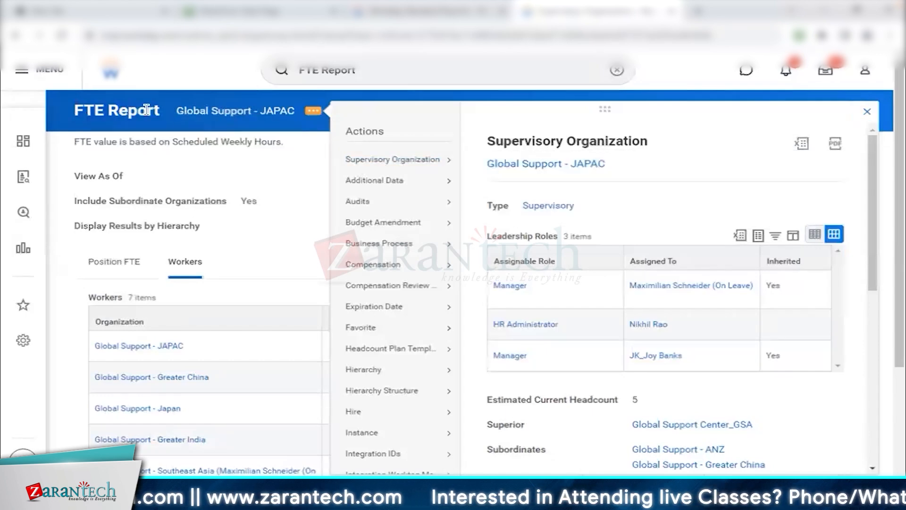
left_click(132, 113)
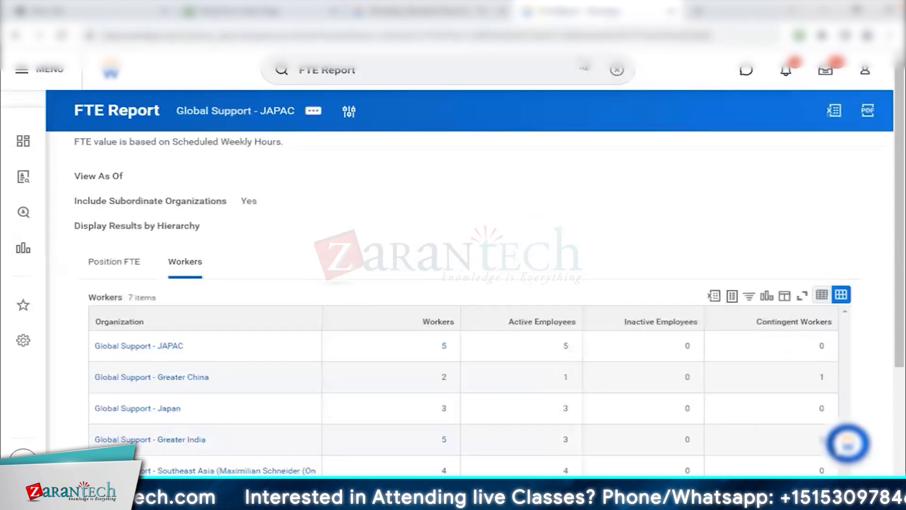
In a new tab, run Ethnicity / Management Level Analysis for the Japan and JAPAC organizations, including subordinate organizations, and examine the output.
right_click(864, 73)
left_click(838, 75)
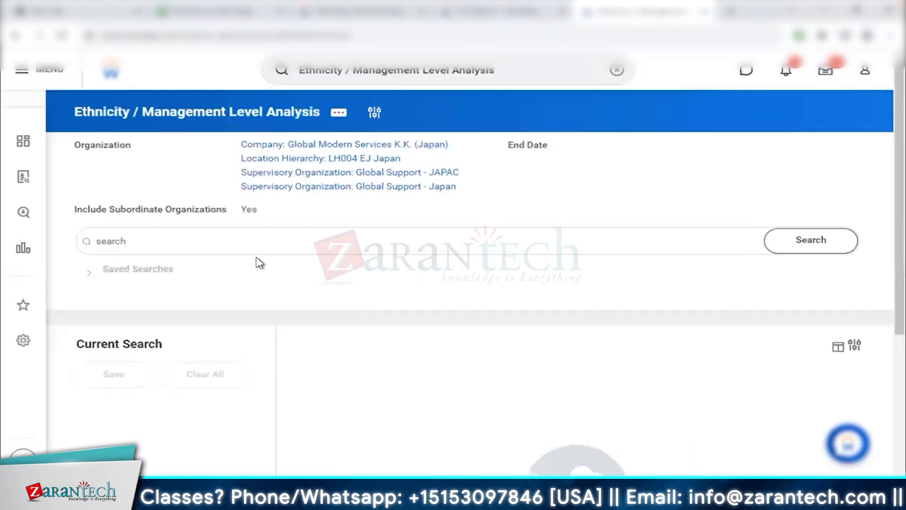
scroll(202, 196, "down", 3)
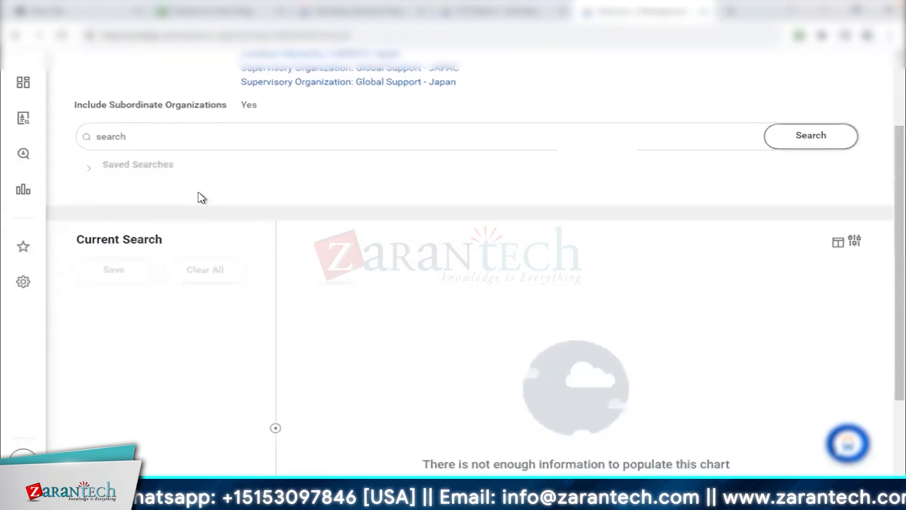
scroll(202, 197, "down", 2)
scroll(352, 203, "up", 5)
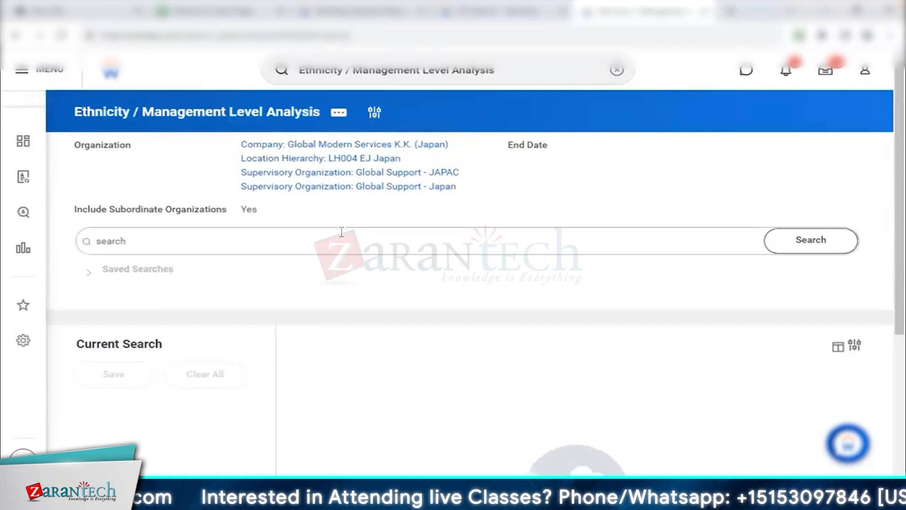
Start copying the Ethnicity / Management Level Analysis standard report to a custom report in a new tab and check its report type.
left_click(344, 116)
mouse_move(403, 152)
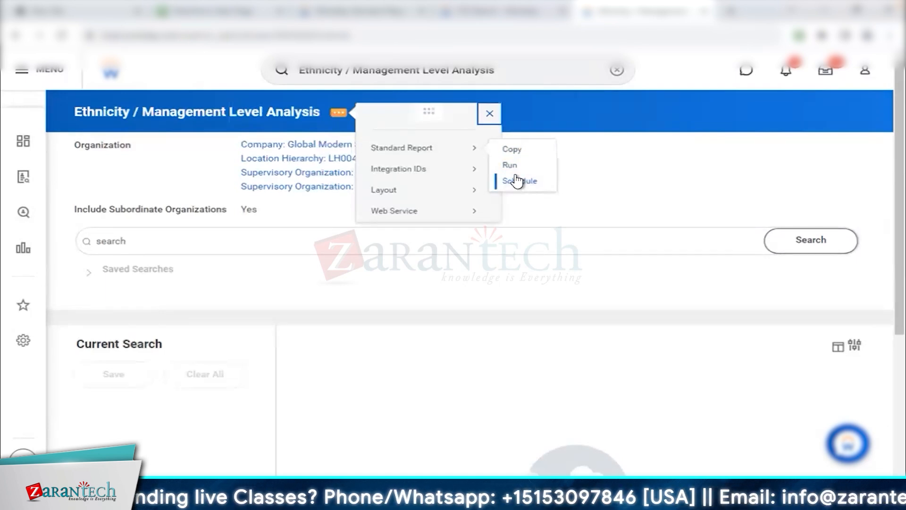
left_click(516, 151)
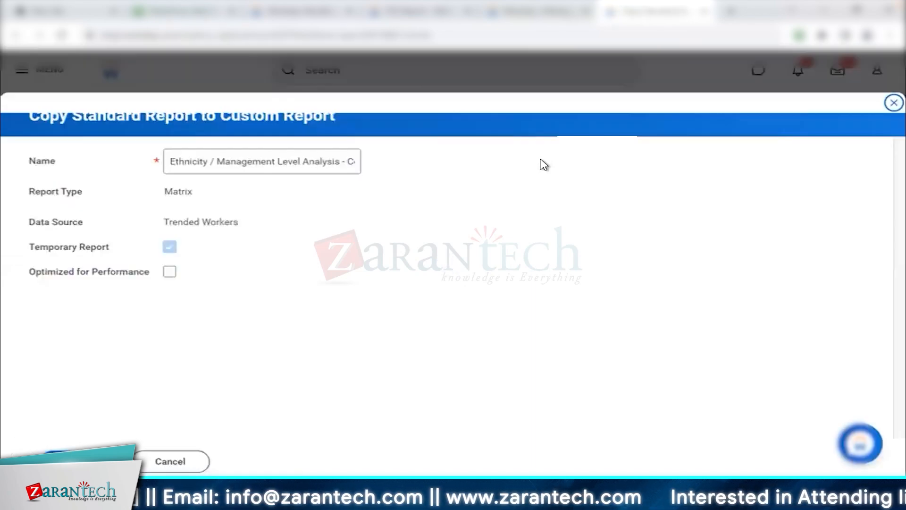
triple_click(120, 197)
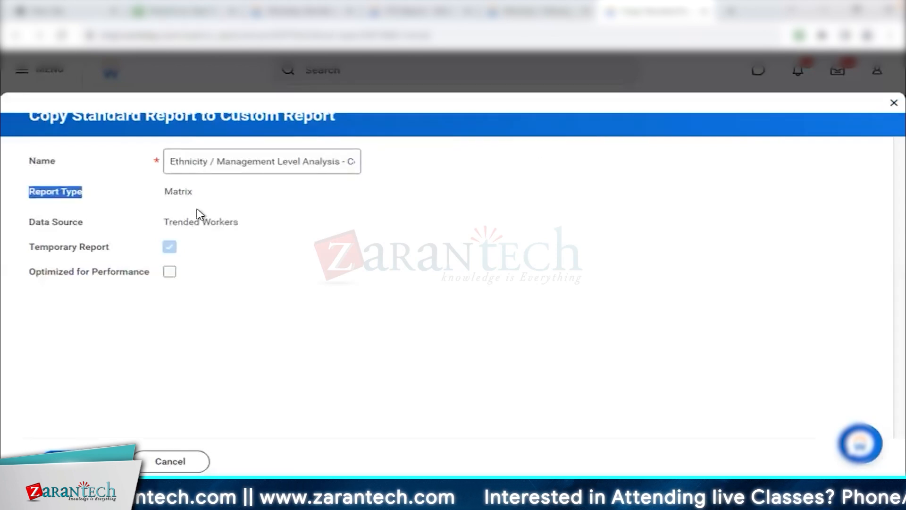
double_click(184, 199)
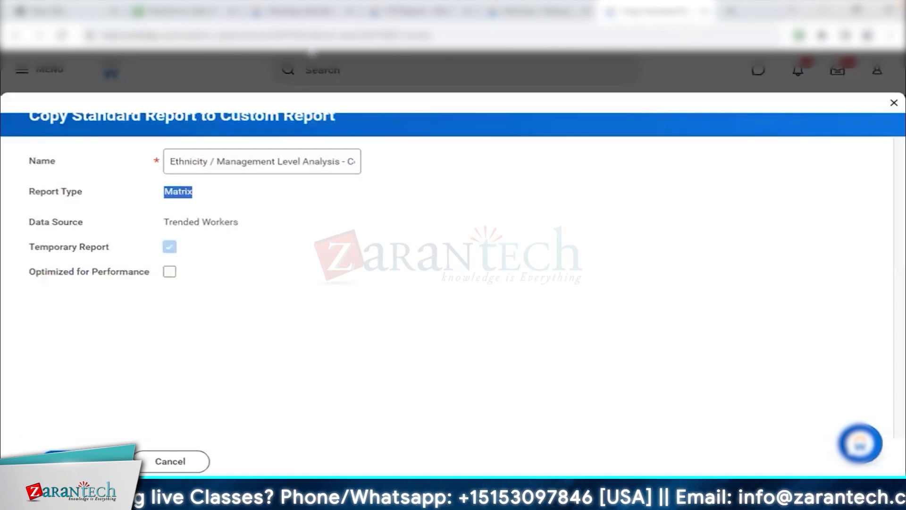
Check the Type of Ethnicity / Management Level Analysis in the Workday Standard Reports list, and return to the Copy Standard Report to Custom Report form.
left_click(309, 11)
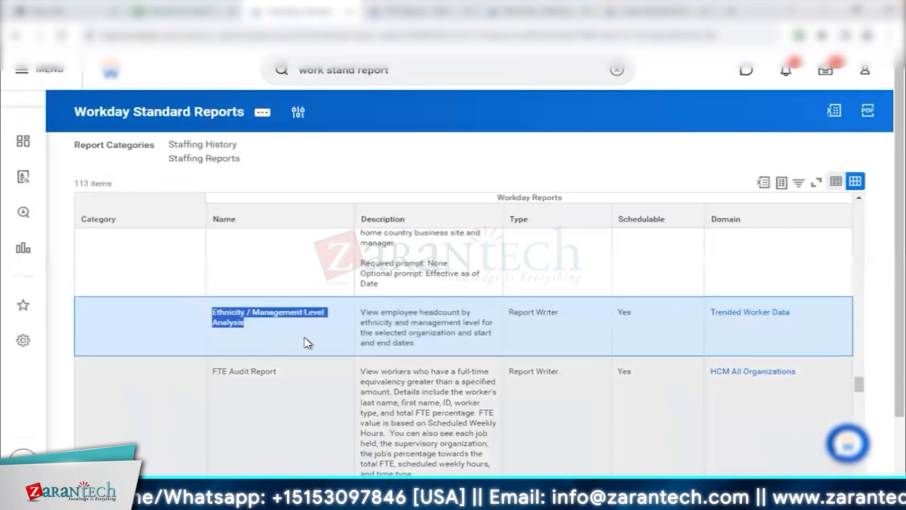
left_click(306, 341)
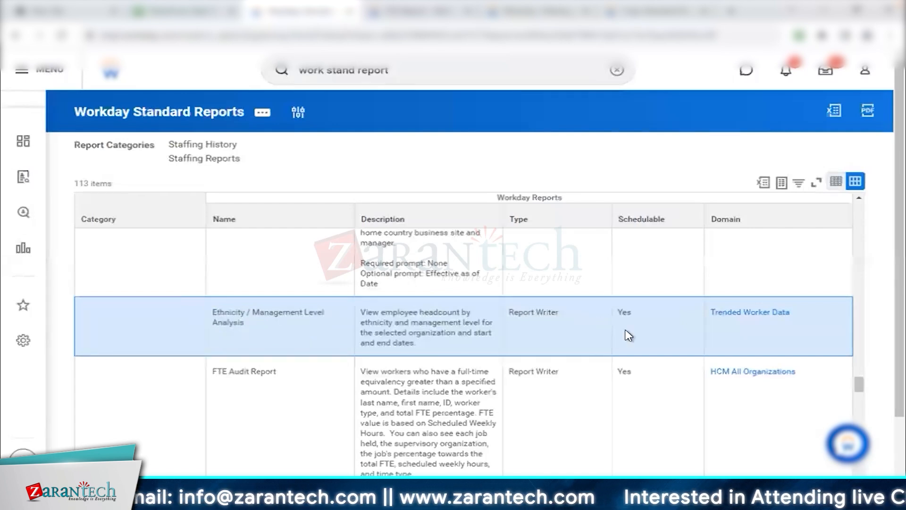
left_click_drag(513, 315, 568, 316)
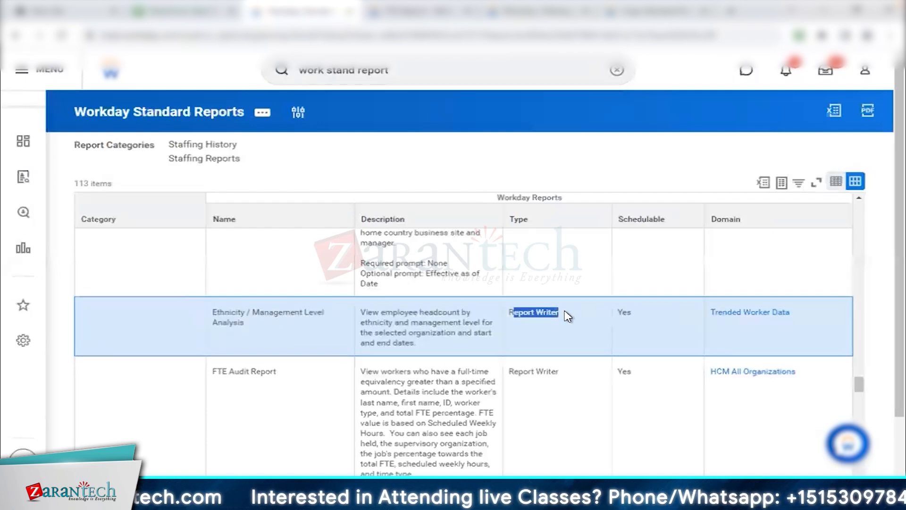
left_click(546, 312)
left_click_drag(509, 312, 558, 315)
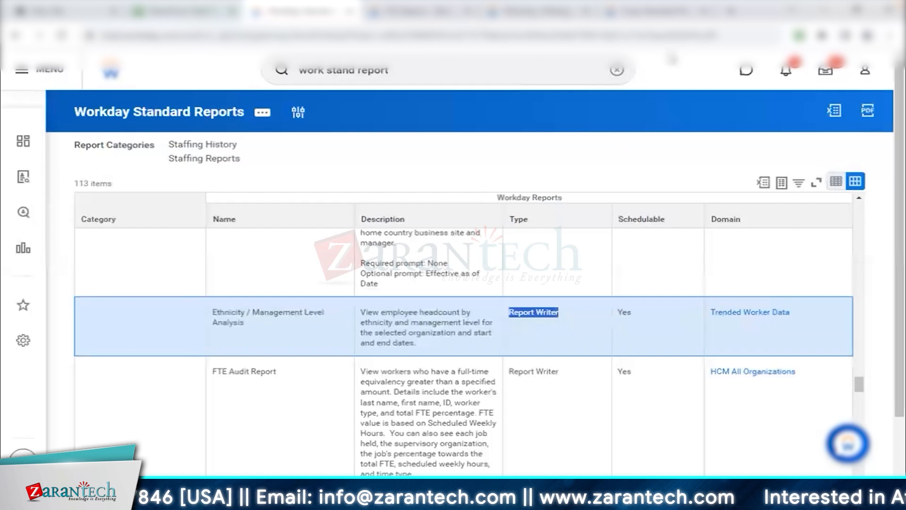
left_click(654, 12)
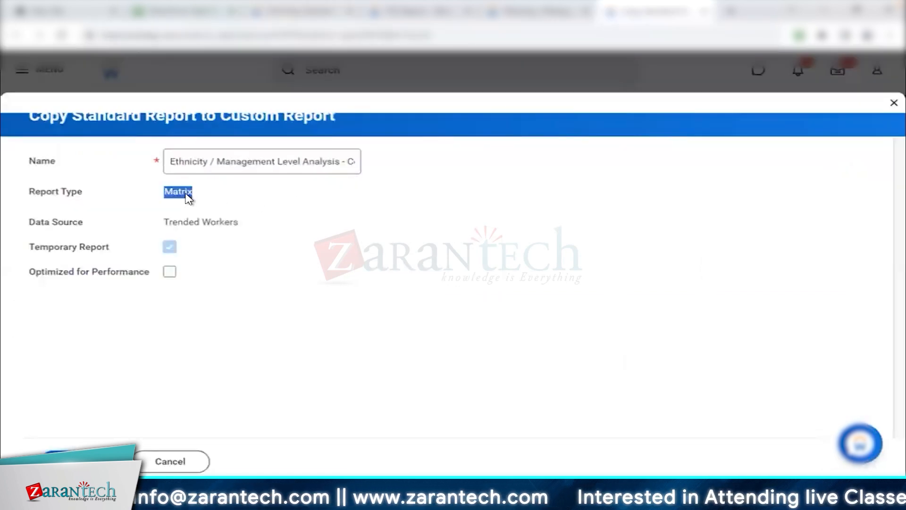